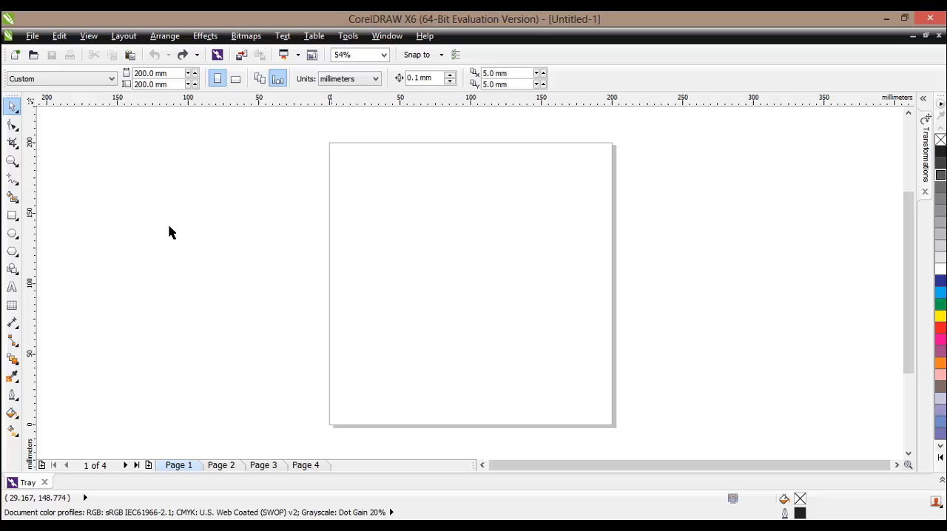
Draw a rectangle about 168 mm square on the page and fill it with blue.
{"action": "left_click", "coordinate": [12, 220]}
{"action": "left_click_drag", "start_coordinate": [360, 171], "coordinate": [596, 409]}
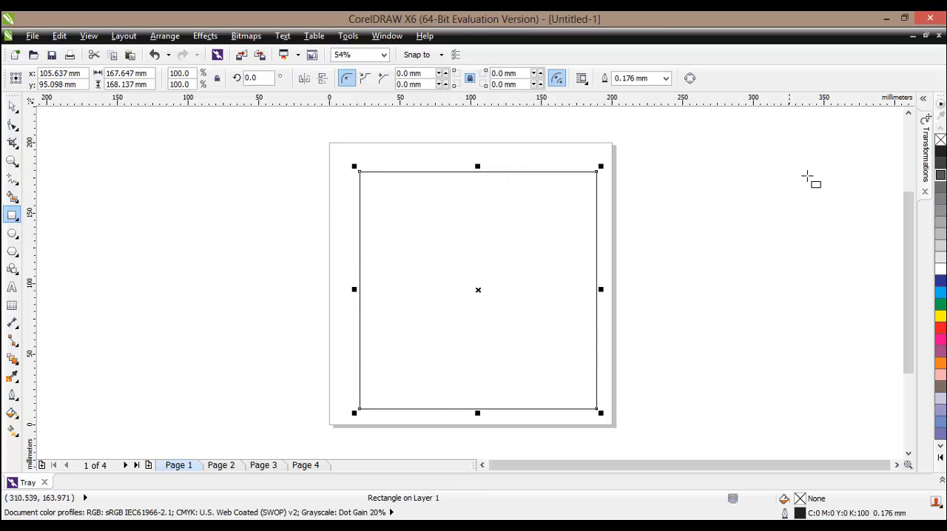
{"action": "left_click", "coordinate": [940, 281]}
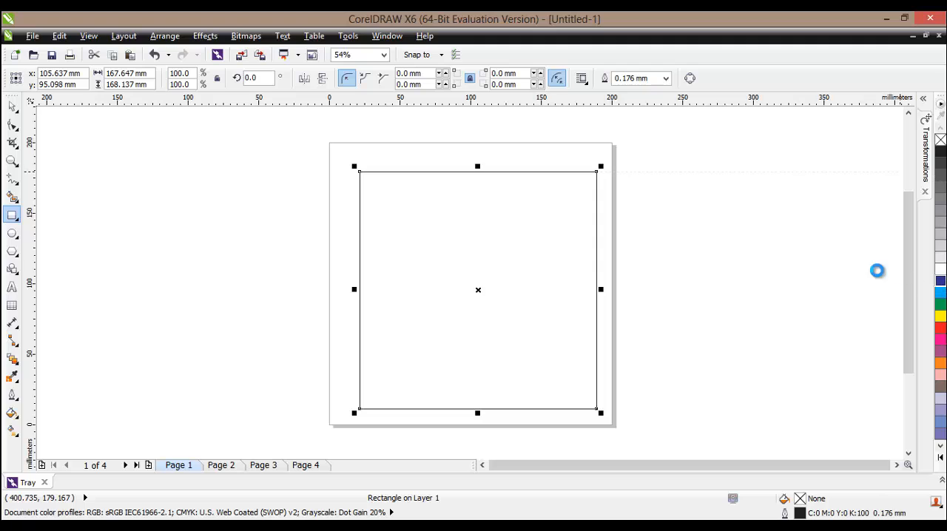
{"action": "left_click", "coordinate": [733, 275]}
Import the pizzaLogo image at about 141 mm square and position it over the middle of the blue square.
{"action": "right_click", "coordinate": [514, 154]}
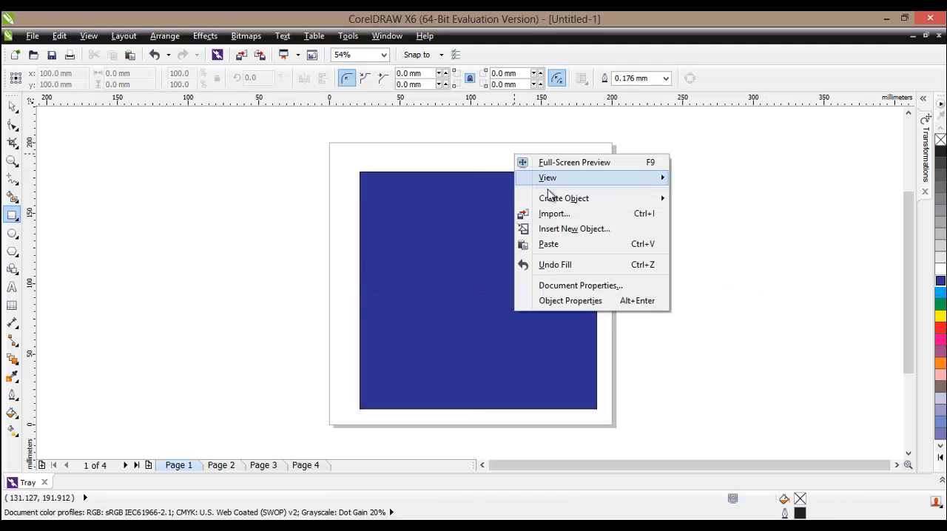
{"action": "left_click", "coordinate": [553, 214]}
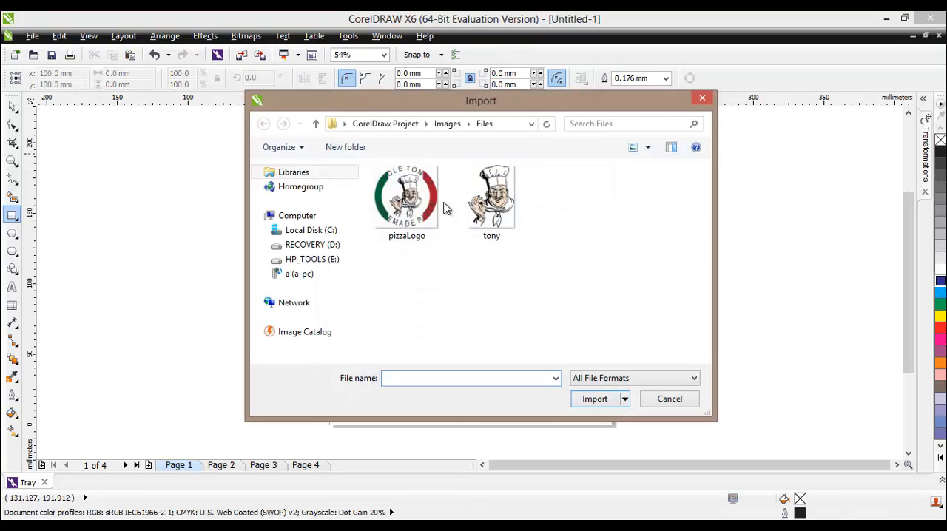
{"action": "left_click", "coordinate": [423, 205]}
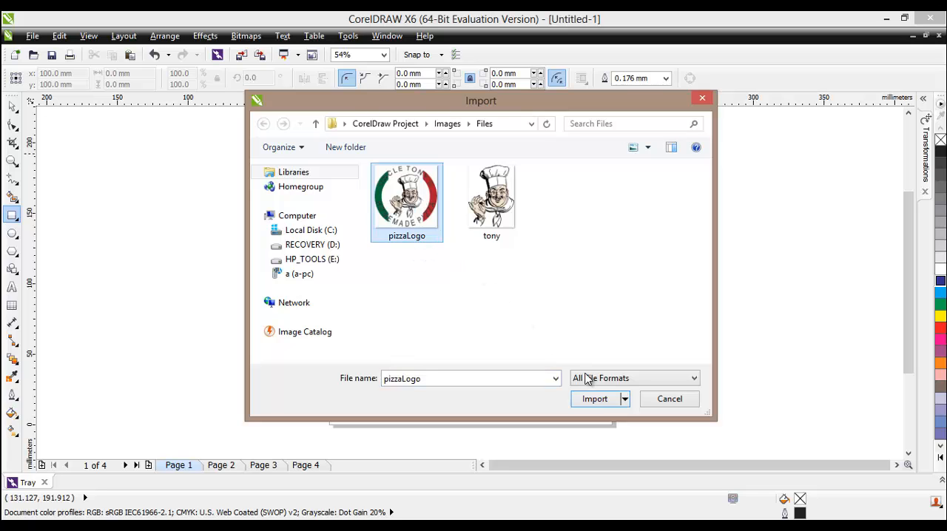
{"action": "left_click", "coordinate": [589, 398]}
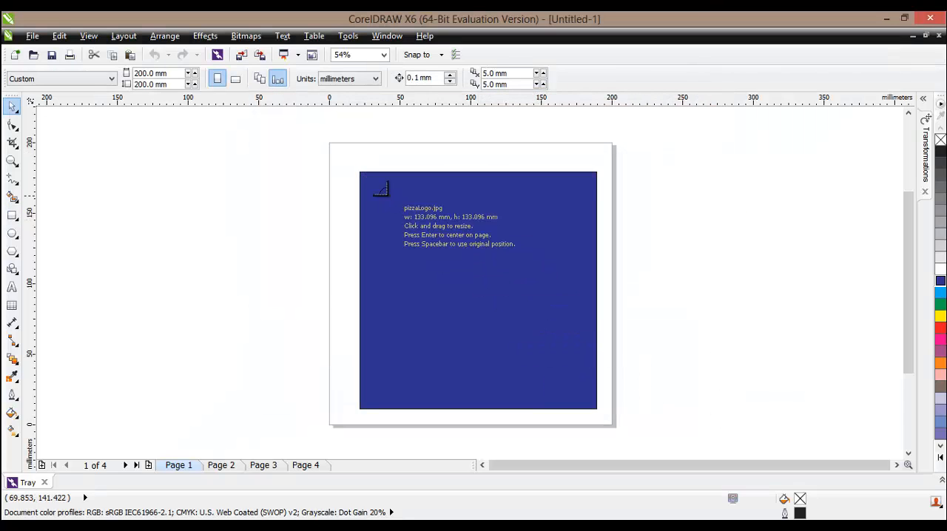
{"action": "left_click_drag", "start_coordinate": [387, 196], "coordinate": [588, 396]}
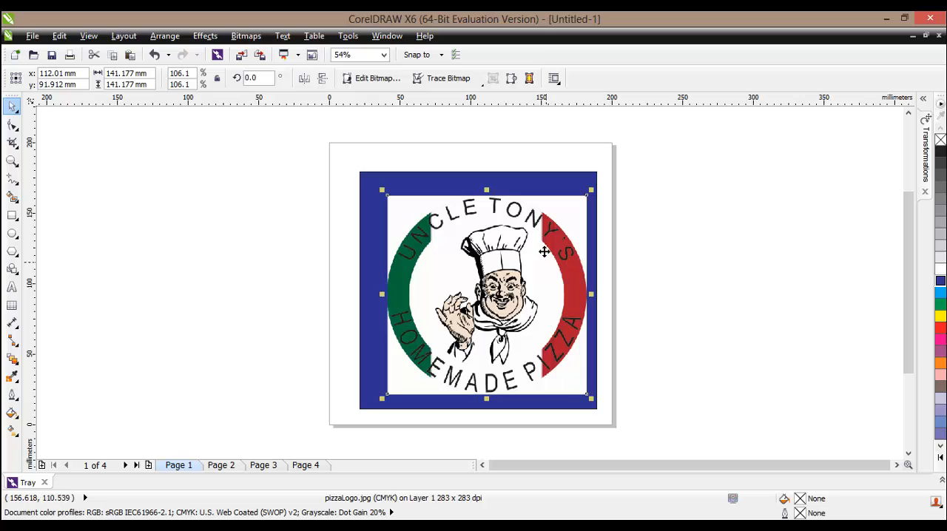
{"action": "left_click", "coordinate": [449, 160]}
{"action": "left_click_drag", "start_coordinate": [489, 250], "coordinate": [480, 245]}
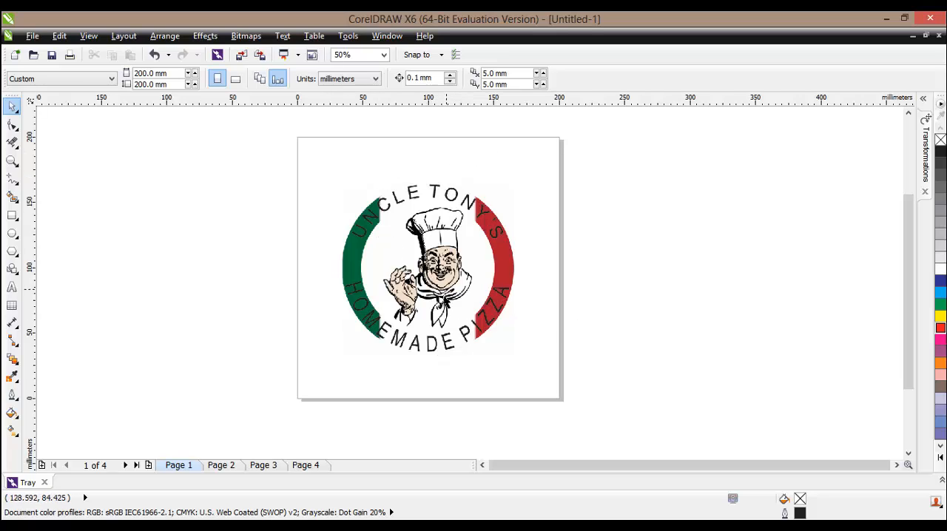
Start an Outline Trace of the logo bitmap with the Logo image type, reducing the bitmap for tracing.
{"action": "left_click", "coordinate": [474, 276]}
{"action": "right_click", "coordinate": [475, 277]}
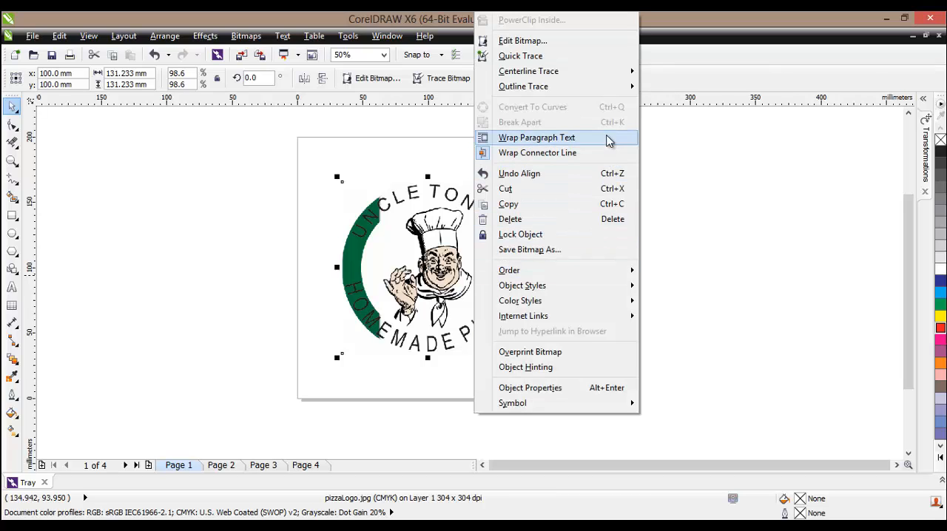
{"action": "mouse_move", "coordinate": [631, 88]}
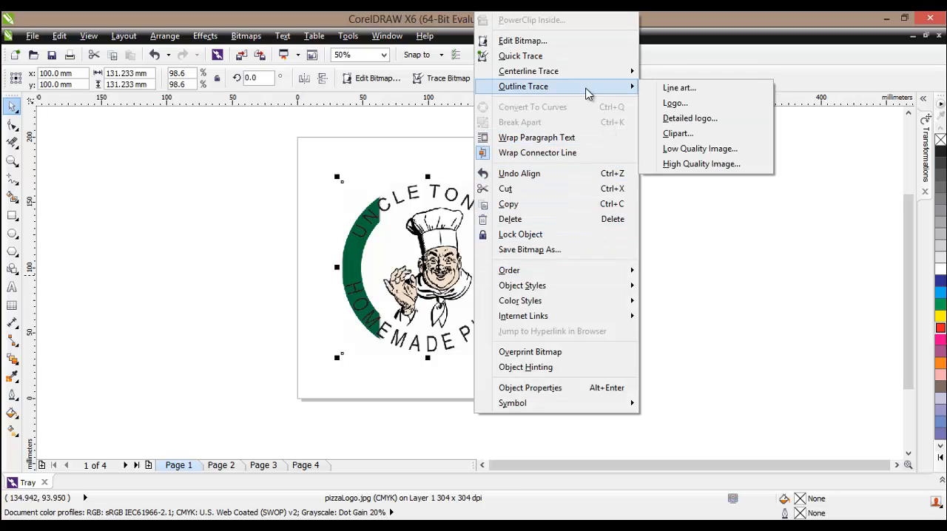
{"action": "left_click", "coordinate": [709, 103]}
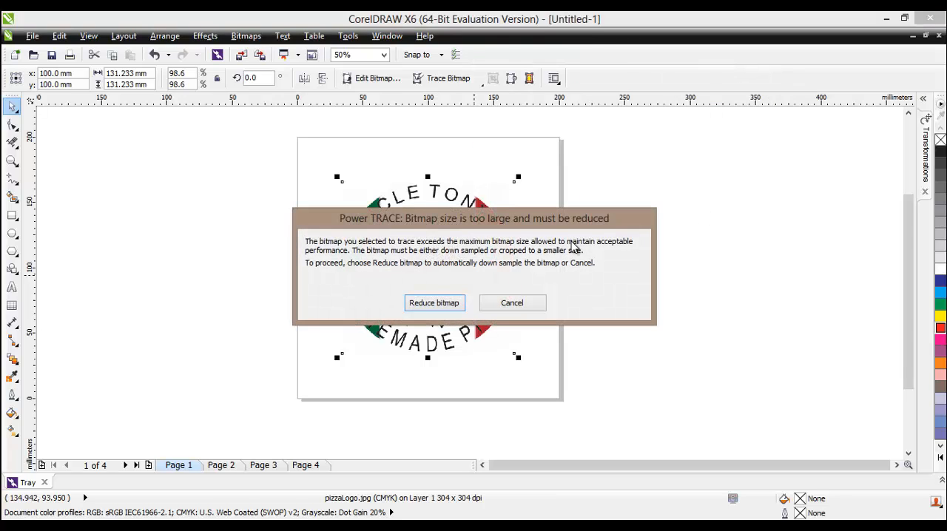
{"action": "left_click", "coordinate": [423, 305]}
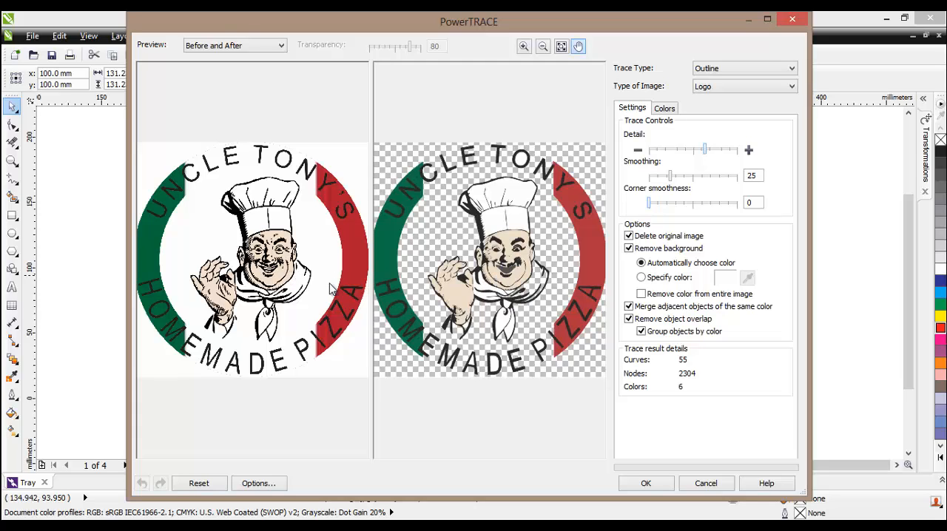
Raise the trace detail to the maximum, apply the trace and deselect the result.
{"action": "left_click_drag", "start_coordinate": [704, 149], "coordinate": [736, 150]}
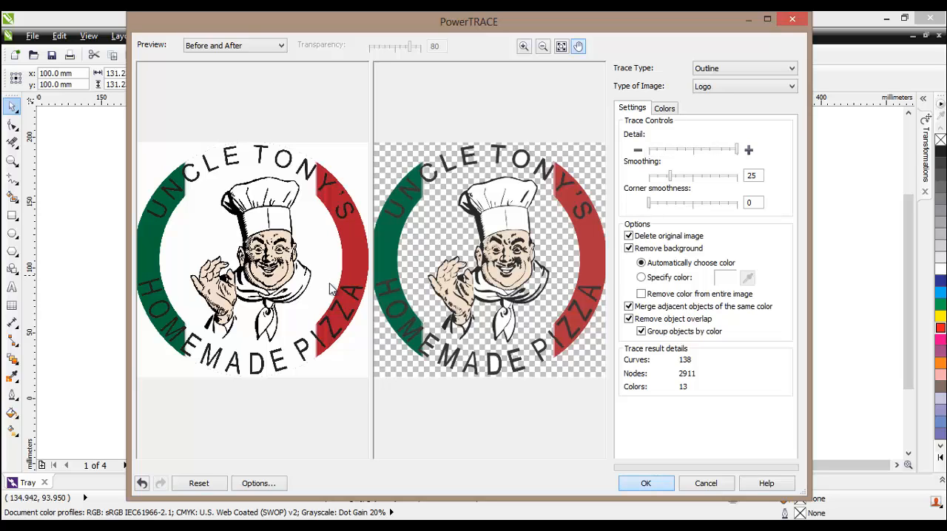
{"action": "key", "text": "Return"}
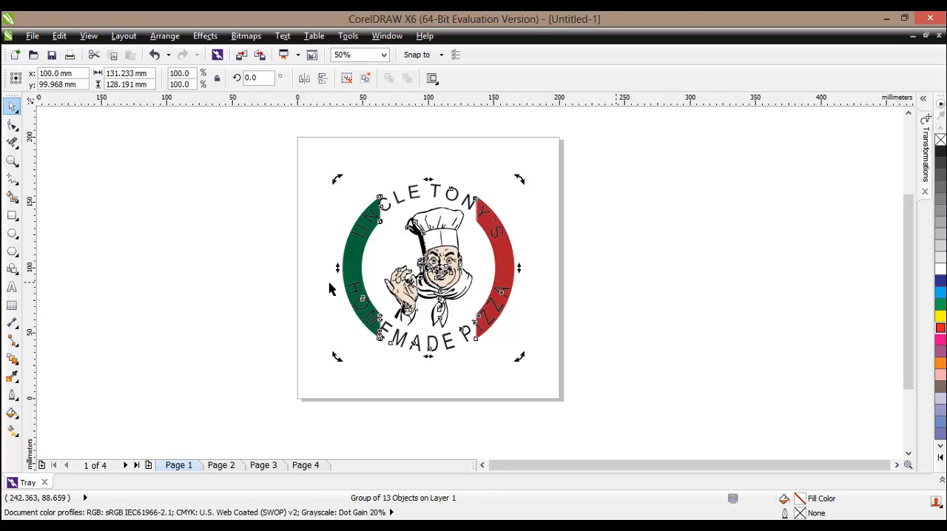
{"action": "left_click", "coordinate": [331, 288]}
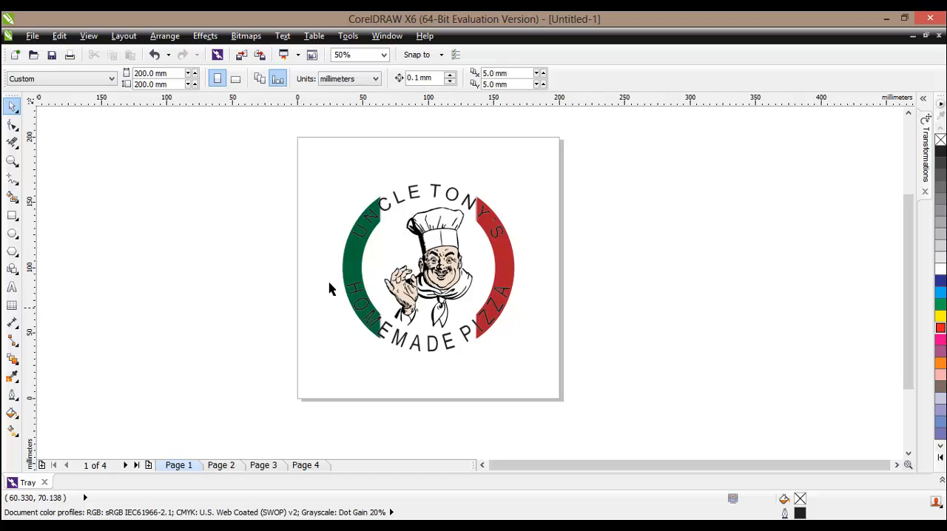
Move the traced logo group off the page into the empty space beside its left edge.
{"action": "left_click", "coordinate": [329, 285]}
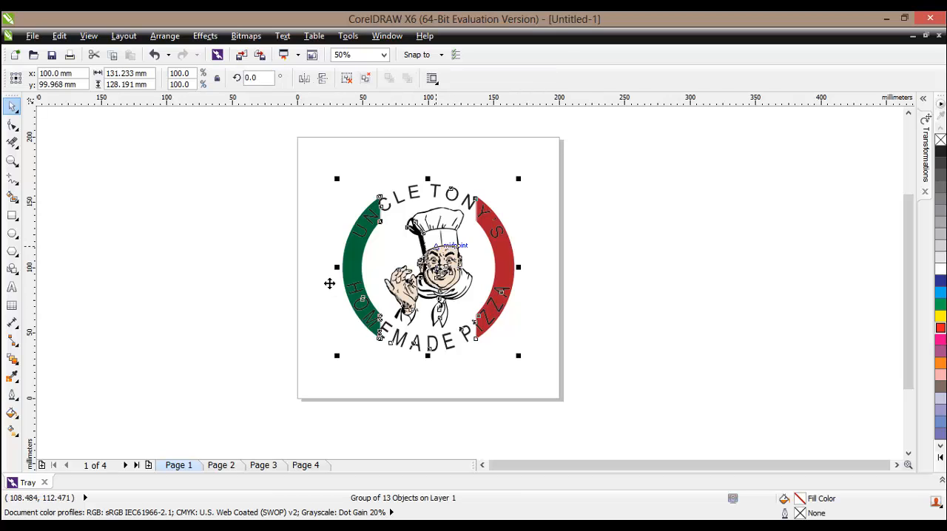
{"action": "left_click", "coordinate": [437, 264]}
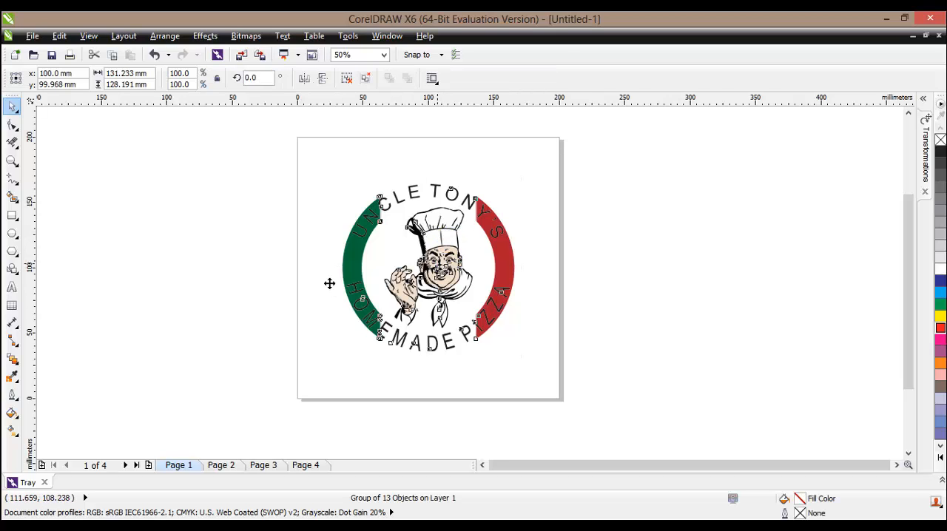
{"action": "left_click_drag", "start_coordinate": [437, 264], "coordinate": [174, 253]}
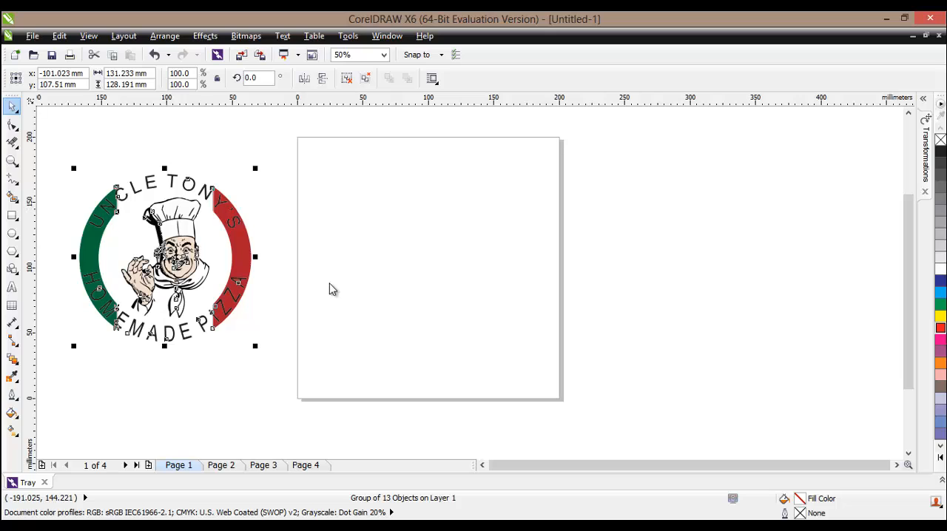
Draw a rectangle about 171 by 164 mm on the empty page and fill it with blue.
{"action": "key", "text": "F6"}
{"action": "mouse_move", "coordinate": [320, 159]}
{"action": "left_mouse_down"}
{"action": "mouse_move", "coordinate": [395, 242]}
{"action": "mouse_move", "coordinate": [551, 370]}
{"action": "mouse_move", "coordinate": [543, 375]}
{"action": "left_mouse_up"}
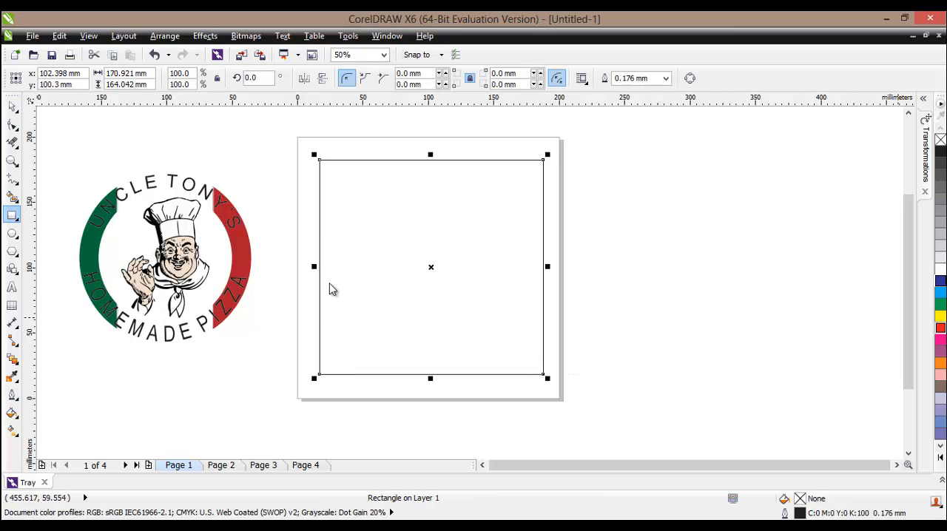
{"action": "left_click", "coordinate": [941, 281]}
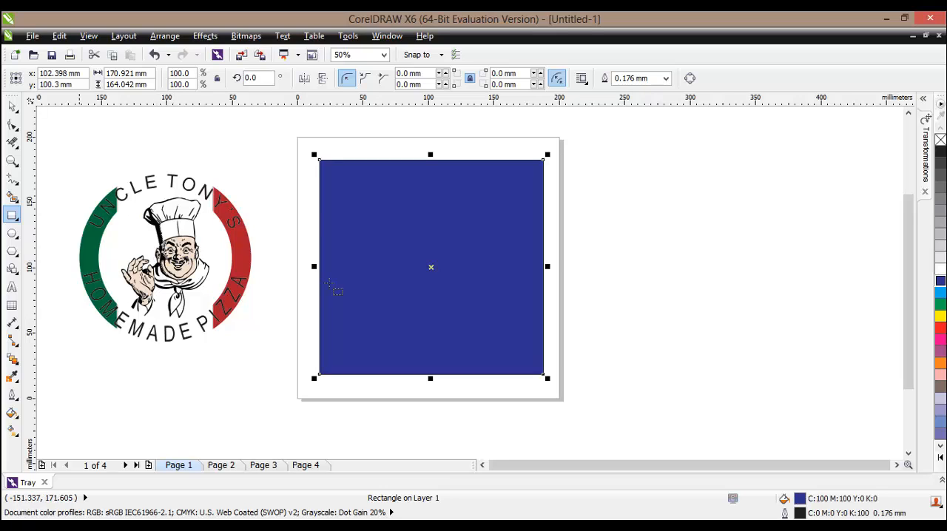
Move the traced logo onto the centre of the blue rectangle, bring it to the front and check its background.
{"action": "left_click", "coordinate": [11, 106]}
{"action": "left_click", "coordinate": [163, 254]}
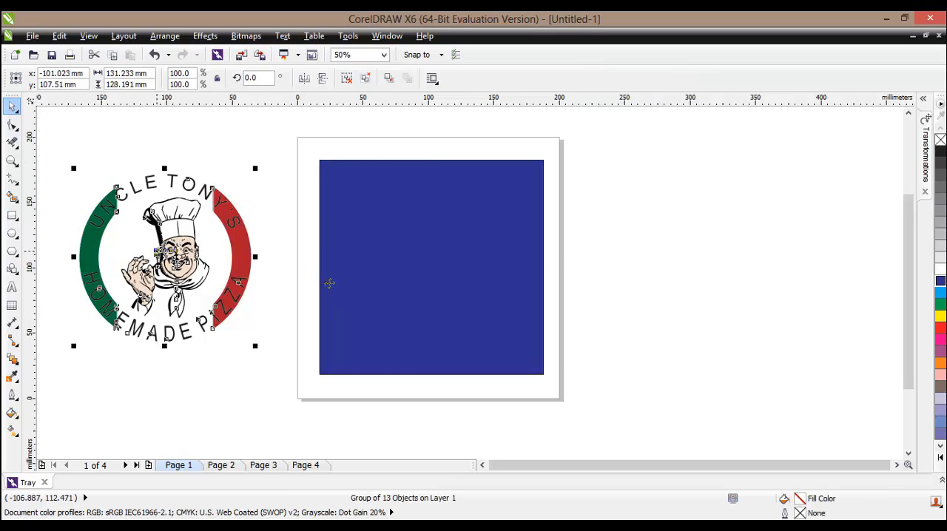
{"action": "left_click_drag", "start_coordinate": [163, 254], "coordinate": [427, 263]}
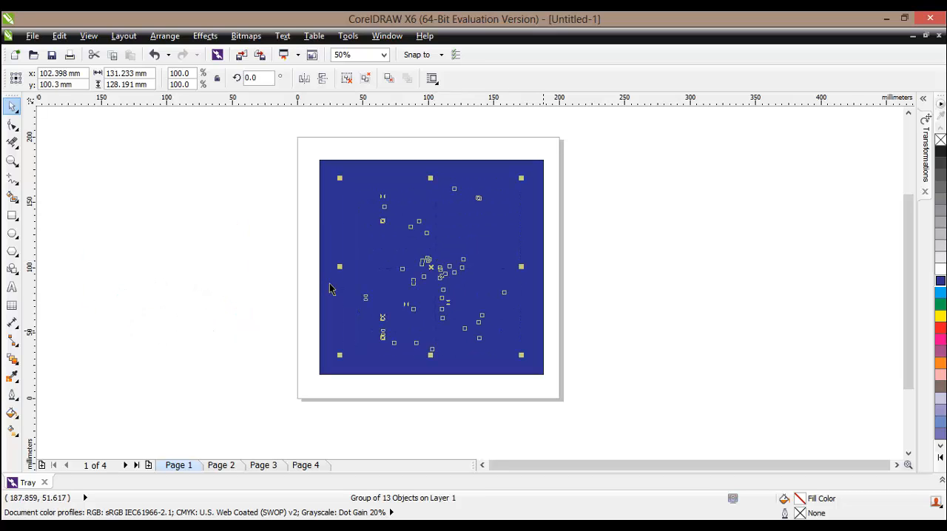
{"action": "key", "text": "shift+Page_Up"}
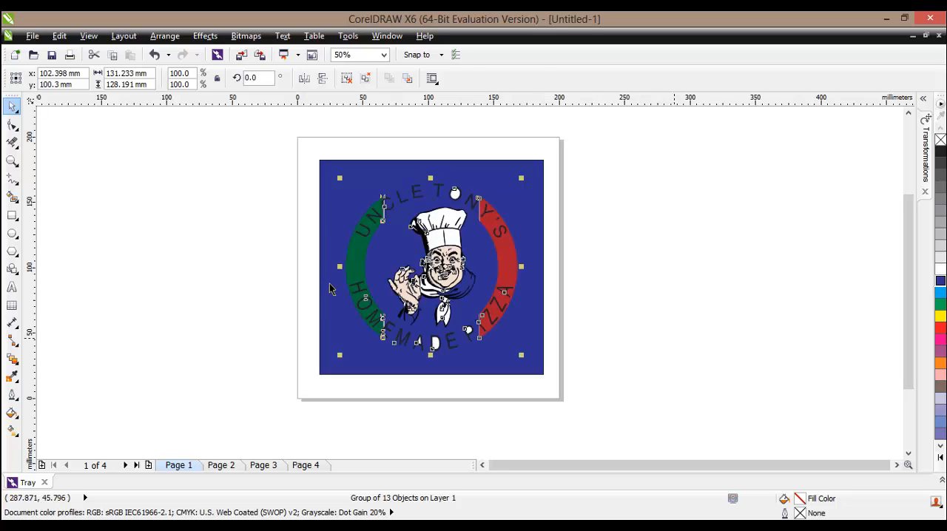
{"action": "key", "text": "Escape"}
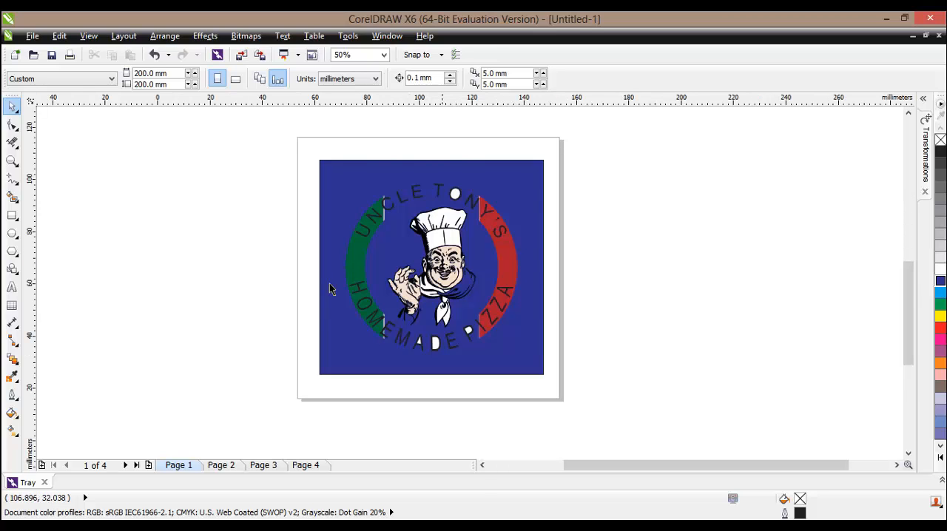
{"action": "scroll", "coordinate": [329, 288], "scroll_direction": "up", "scroll_amount": 1}
{"action": "scroll", "coordinate": [331, 288], "scroll_direction": "up", "scroll_amount": 2}
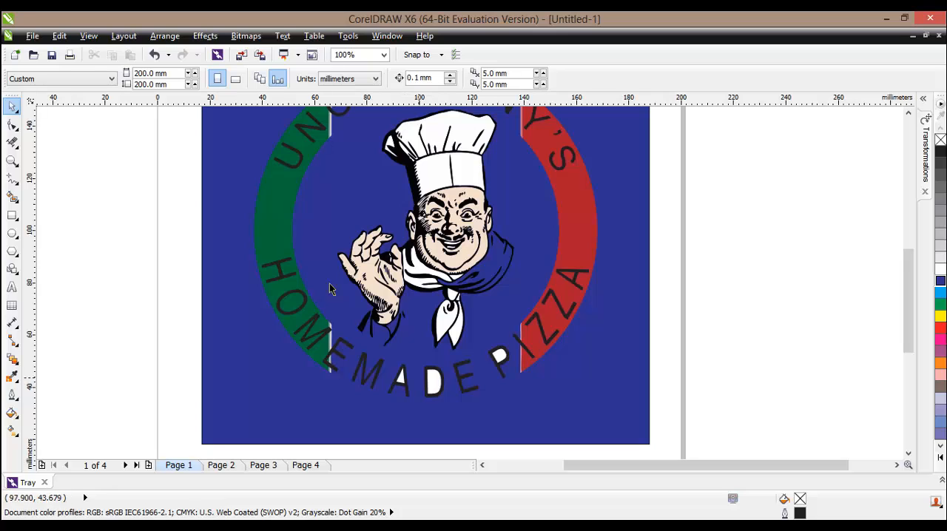
{"action": "scroll", "coordinate": [330, 288], "scroll_direction": "up", "scroll_amount": 2}
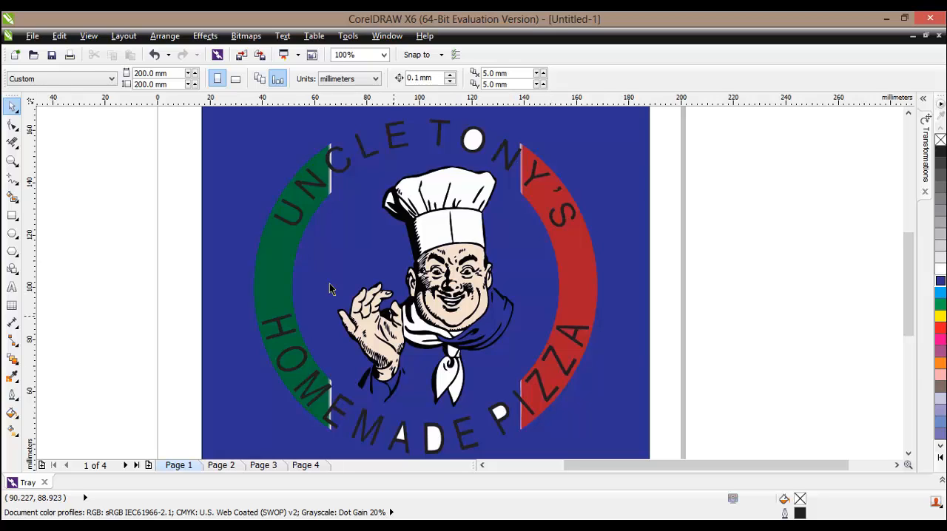
{"action": "scroll", "coordinate": [331, 289], "scroll_direction": "down", "scroll_amount": 2}
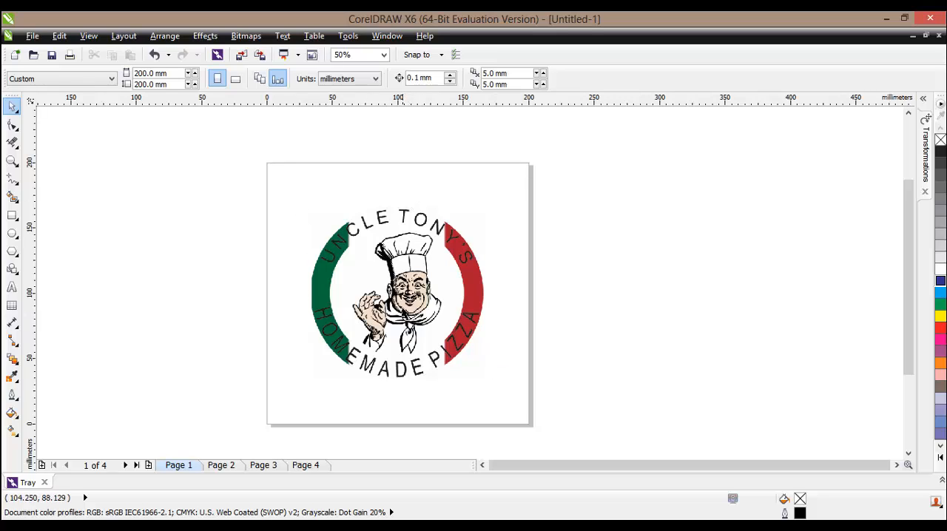
Open the logo bitmap for editing in Corel PHOTO-PAINT and start the Cutout Lab on it.
{"action": "left_click", "coordinate": [411, 295]}
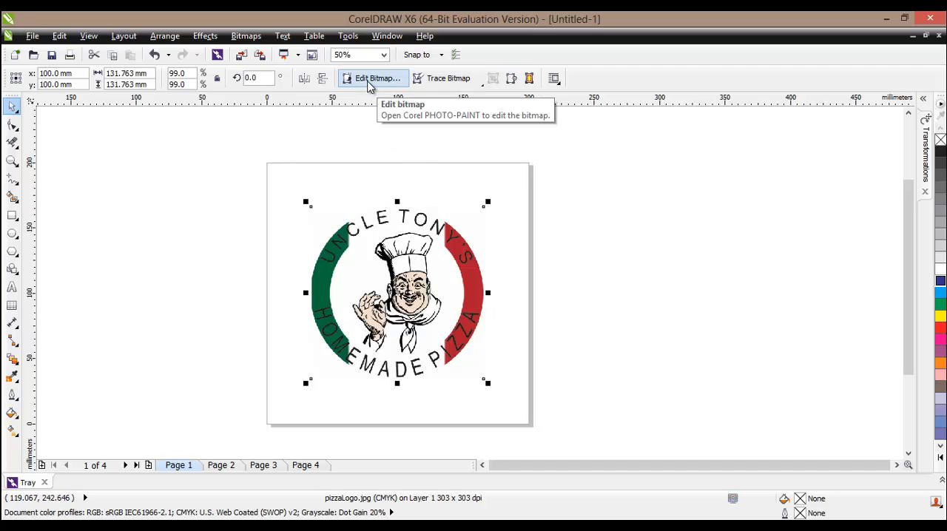
{"action": "left_click", "coordinate": [373, 79]}
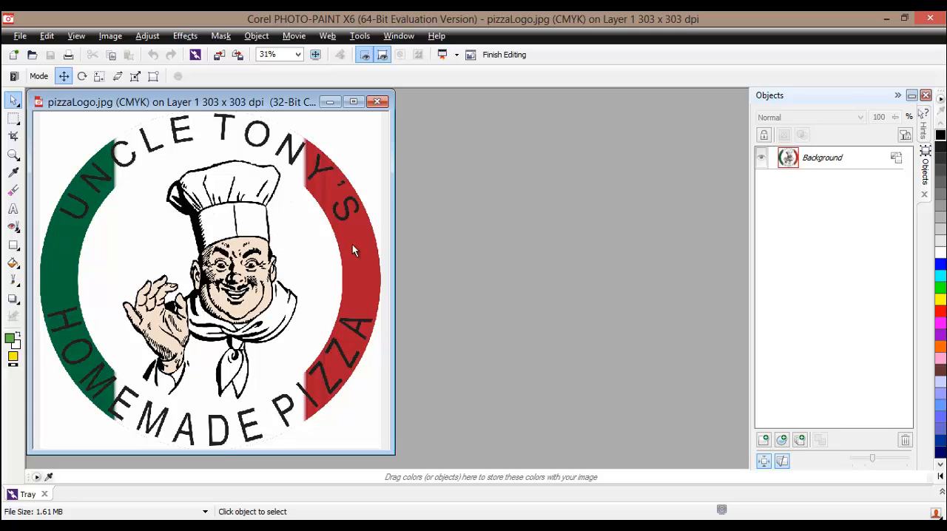
{"action": "left_click", "coordinate": [111, 35]}
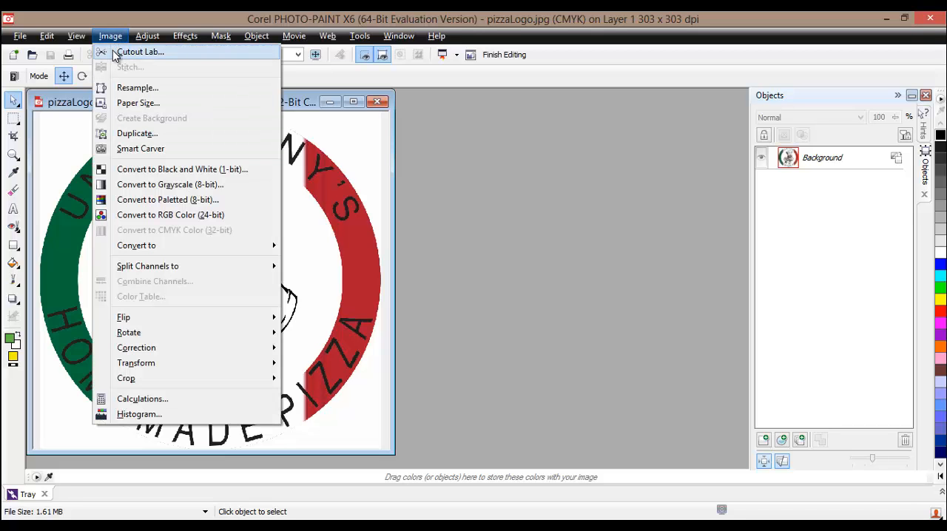
{"action": "left_click", "coordinate": [137, 52]}
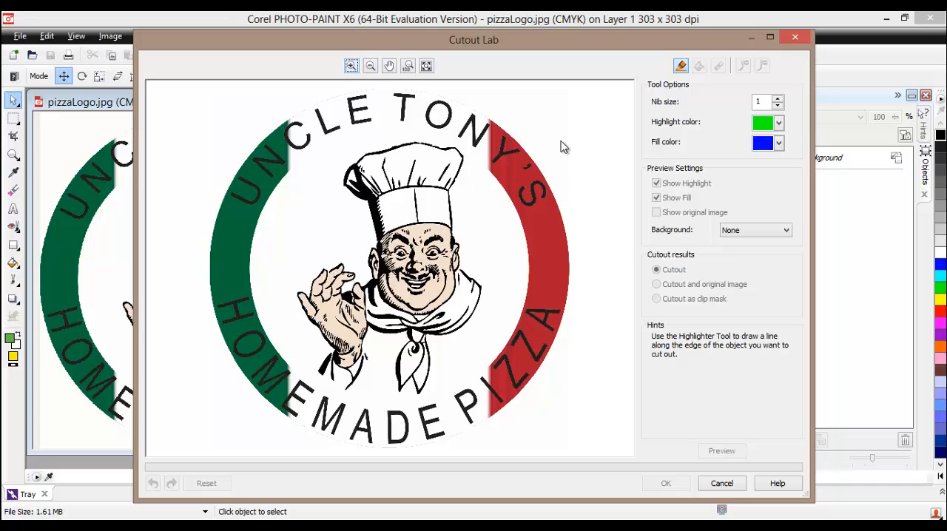
Set the highlighter nib size to 29 and trace a closed highlight around the logo's outer circular edge.
{"action": "left_click", "coordinate": [778, 99]}
{"action": "left_click", "coordinate": [569, 117]}
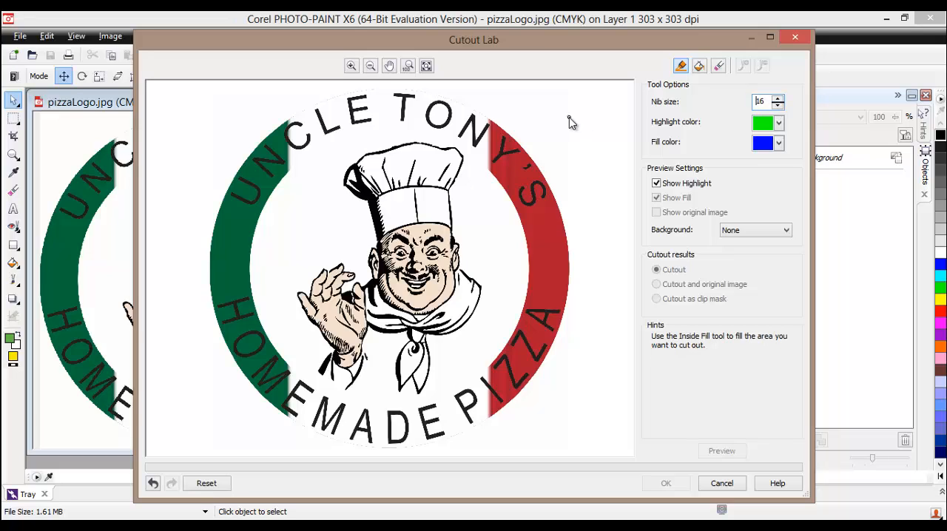
{"action": "left_click", "coordinate": [777, 99]}
{"action": "left_click", "coordinate": [778, 99]}
{"action": "left_click", "coordinate": [778, 99]}
{"action": "mouse_move", "coordinate": [238, 172]}
{"action": "left_mouse_down"}
{"action": "mouse_move", "coordinate": [287, 127]}
{"action": "mouse_move", "coordinate": [367, 96]}
{"action": "mouse_move", "coordinate": [409, 95]}
{"action": "mouse_move", "coordinate": [470, 112]}
{"action": "mouse_move", "coordinate": [497, 127]}
{"action": "mouse_move", "coordinate": [555, 196]}
{"action": "mouse_move", "coordinate": [569, 244]}
{"action": "mouse_move", "coordinate": [566, 325]}
{"action": "mouse_move", "coordinate": [536, 393]}
{"action": "mouse_move", "coordinate": [435, 446]}
{"action": "mouse_move", "coordinate": [352, 450]}
{"action": "mouse_move", "coordinate": [268, 412]}
{"action": "mouse_move", "coordinate": [231, 360]}
{"action": "mouse_move", "coordinate": [215, 304]}
{"action": "left_mouse_up"}
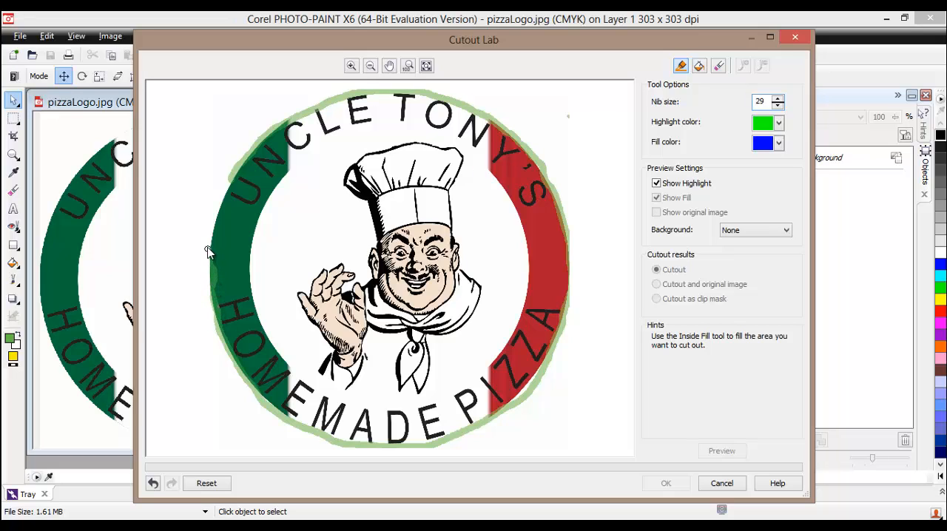
{"action": "left_click_drag", "start_coordinate": [207, 249], "coordinate": [226, 188]}
Fill the area inside the highlighted outline, preview the result with no background and accept it as a Cutout.
{"action": "left_click", "coordinate": [700, 67]}
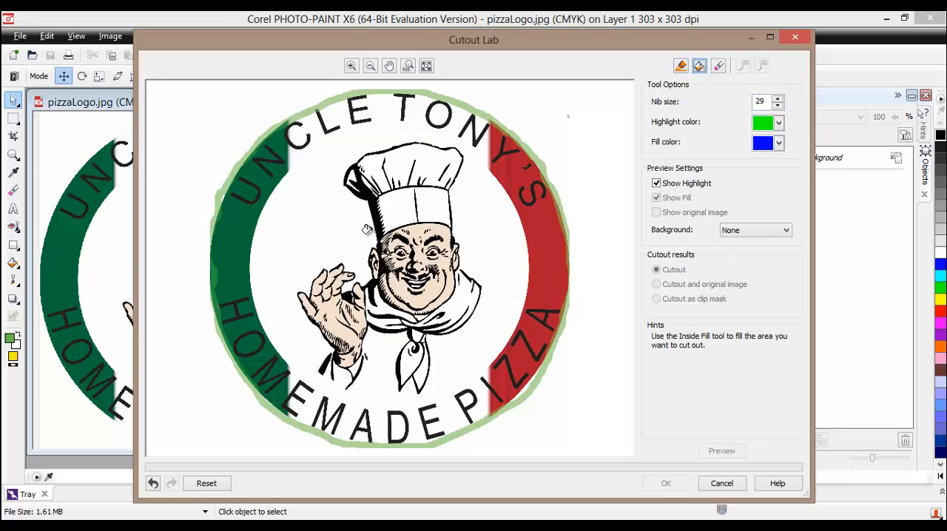
{"action": "left_click", "coordinate": [344, 244]}
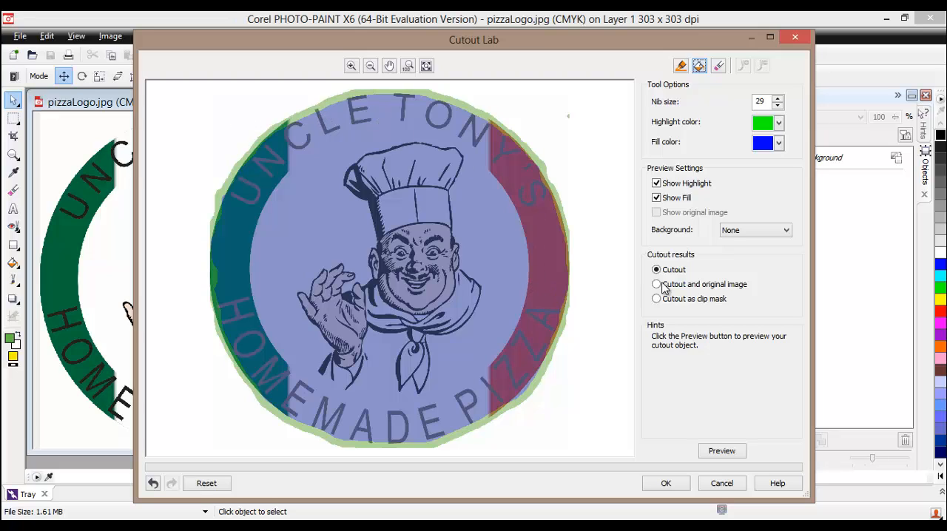
{"action": "left_click", "coordinate": [743, 231]}
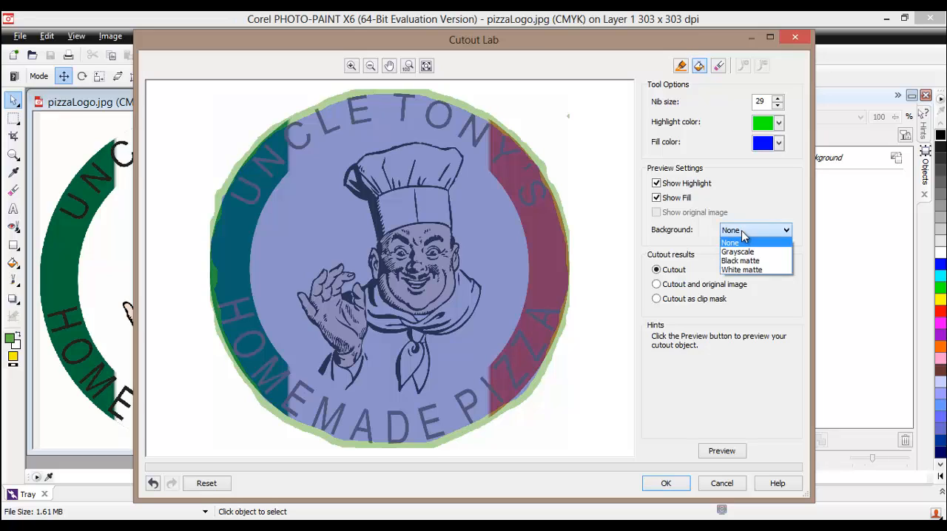
{"action": "left_click", "coordinate": [742, 231]}
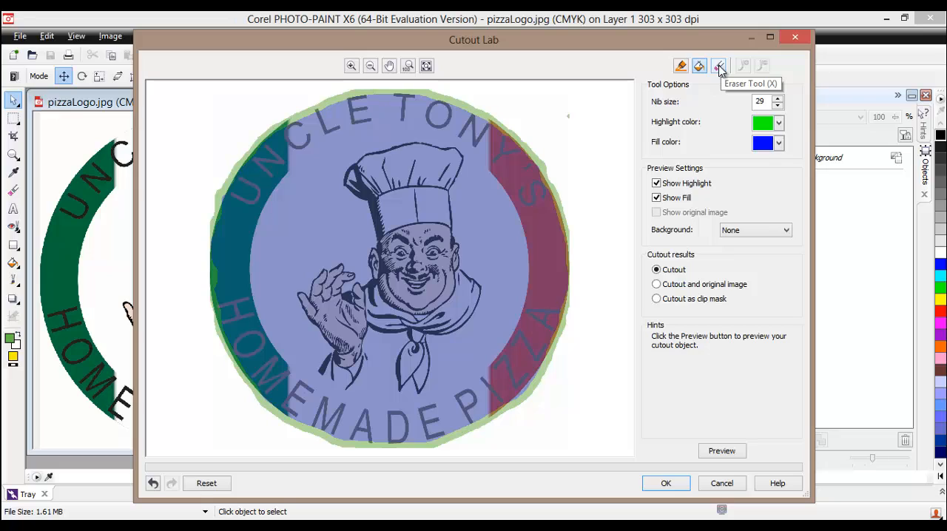
{"action": "left_click", "coordinate": [712, 457]}
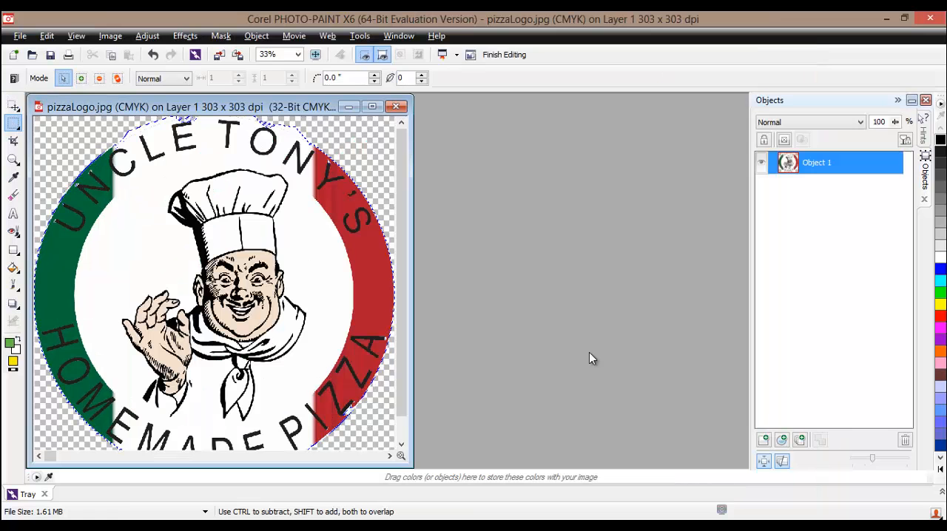
{"action": "key", "text": "Return"}
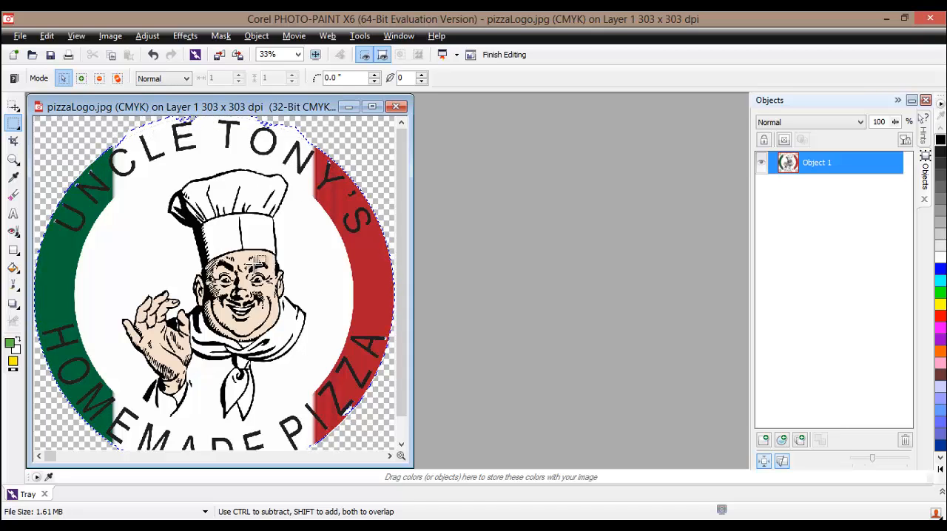
Undo the cutout to restore the original logo with its white background.
{"action": "left_click", "coordinate": [152, 54]}
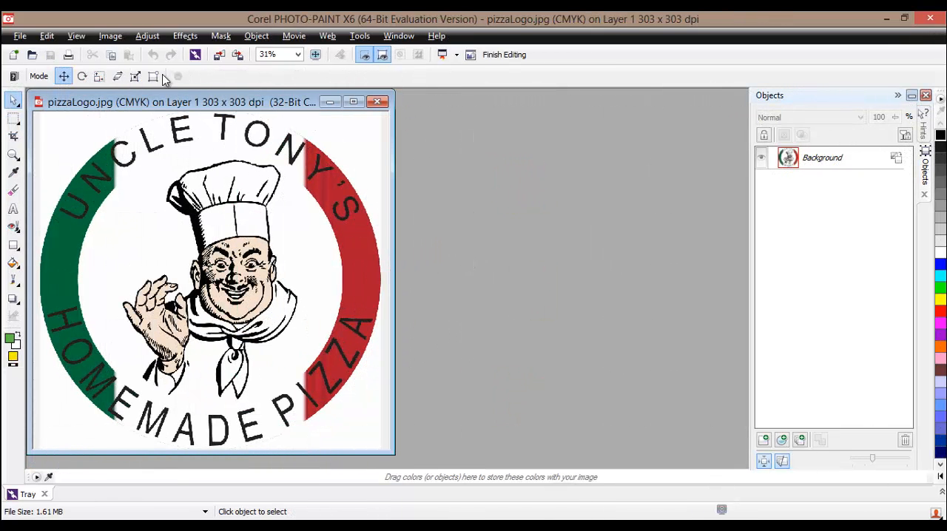
{"action": "left_click", "coordinate": [111, 36]}
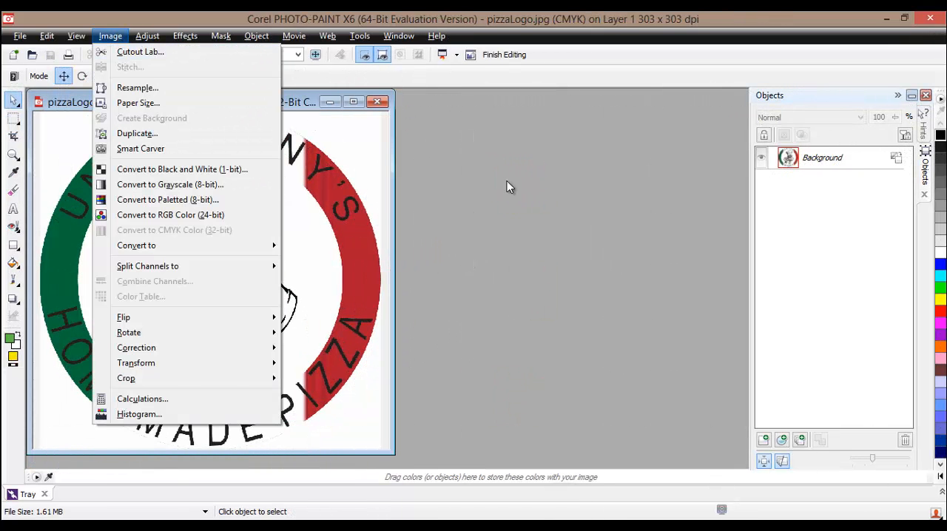
{"action": "left_click", "coordinate": [453, 185]}
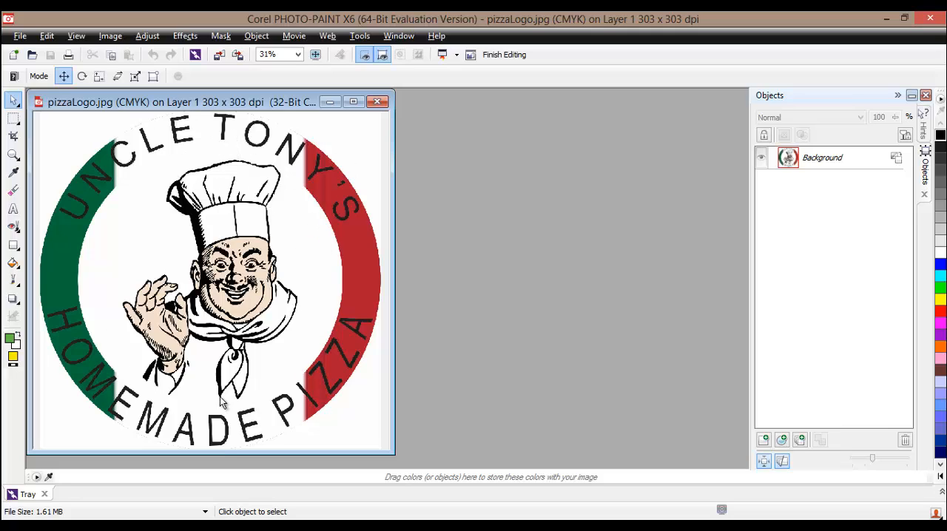
Draw an elliptical mask about 4.13 by 3.77 inches around the chef inside the logo ring.
{"action": "left_click", "coordinate": [18, 128]}
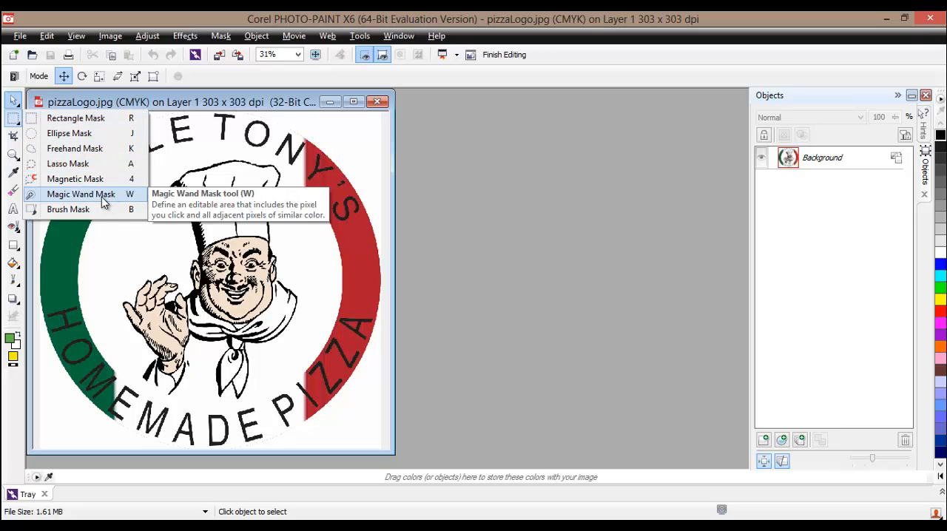
{"action": "left_click", "coordinate": [89, 134]}
{"action": "left_click_drag", "start_coordinate": [116, 175], "coordinate": [342, 393]}
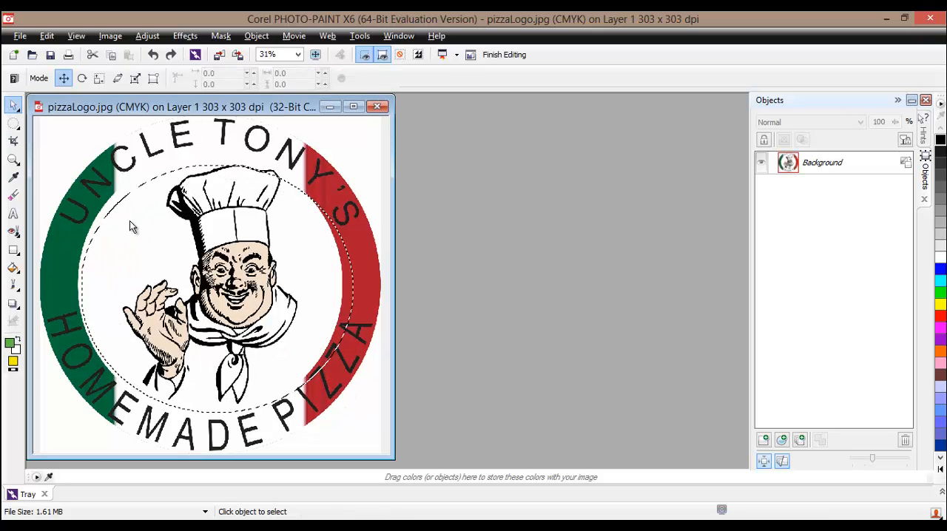
Transform the mask by stretching its side to the logo's outer red edge, making it about 4.59 inches wide.
{"action": "left_click", "coordinate": [16, 109]}
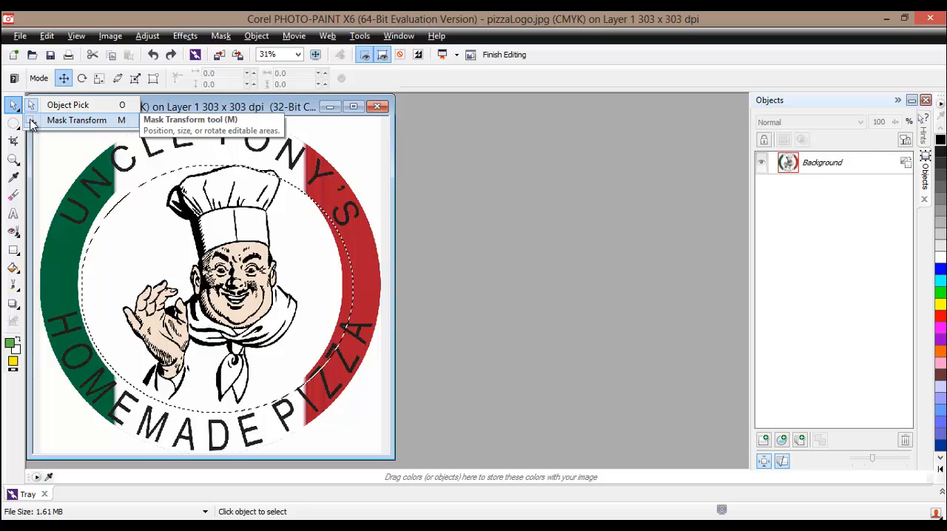
{"action": "left_click", "coordinate": [76, 119]}
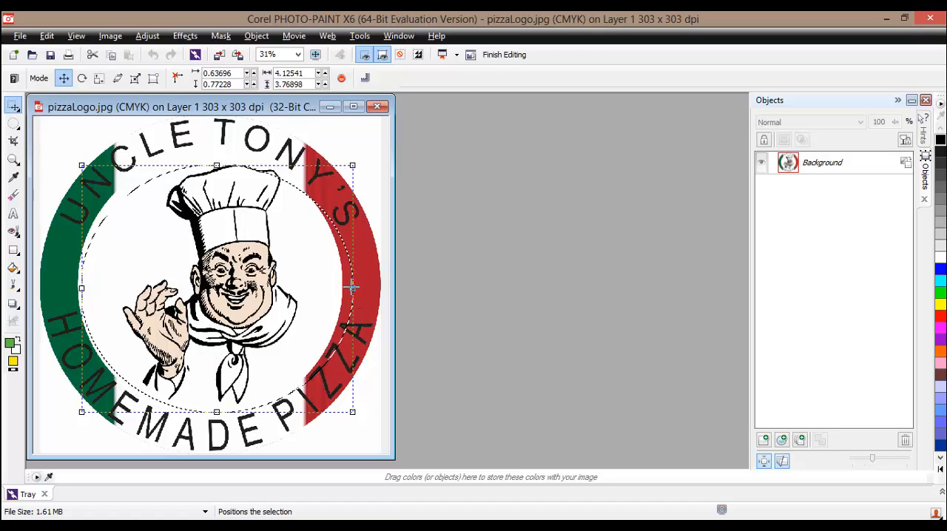
{"action": "left_click_drag", "start_coordinate": [352, 289], "coordinate": [386, 290]}
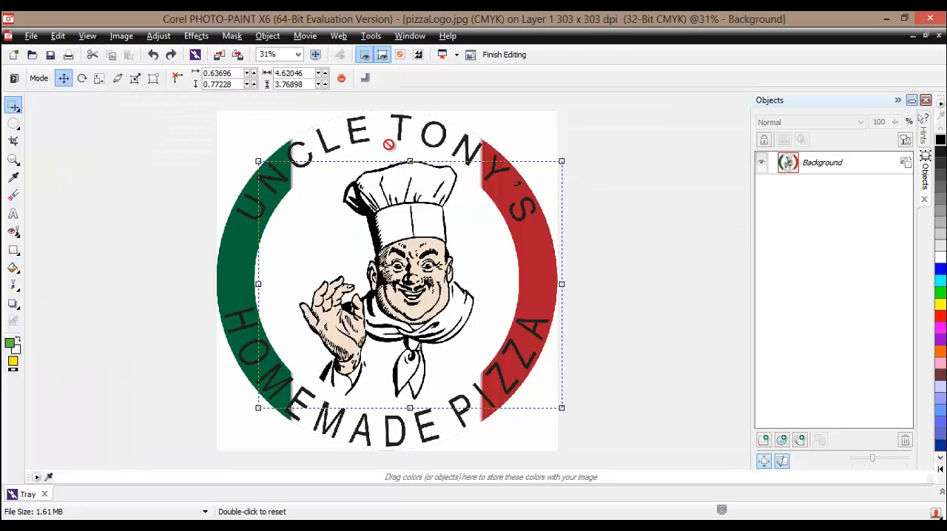
{"action": "left_click", "coordinate": [353, 106]}
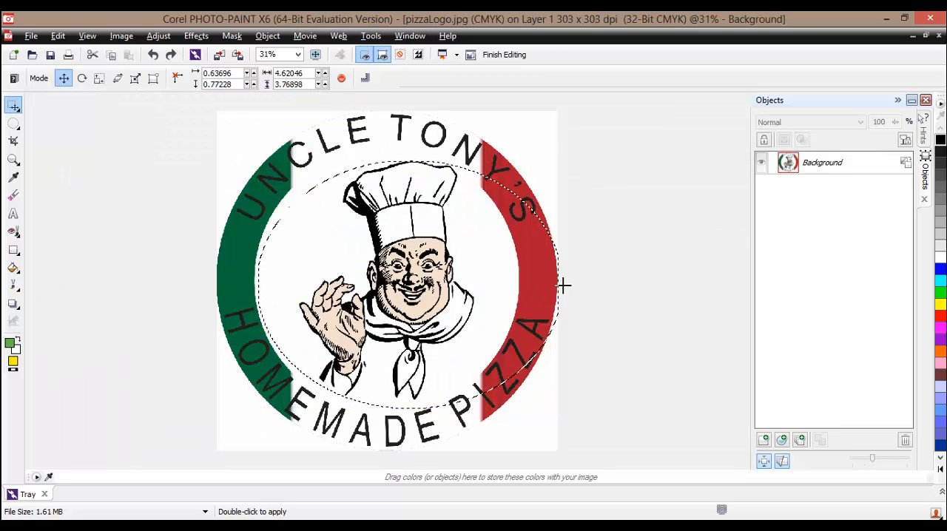
{"action": "left_click_drag", "start_coordinate": [561, 284], "coordinate": [586, 285]}
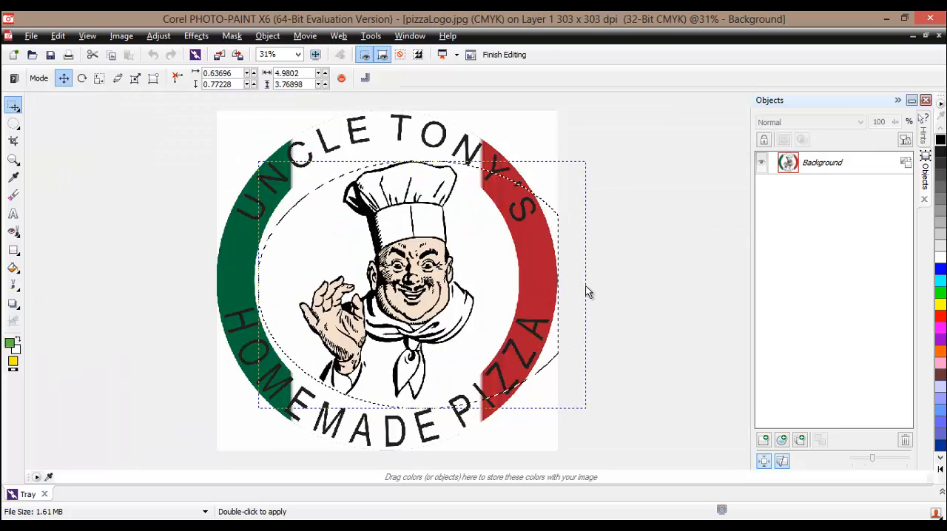
{"action": "scroll", "coordinate": [559, 286], "scroll_direction": "up", "scroll_amount": 1}
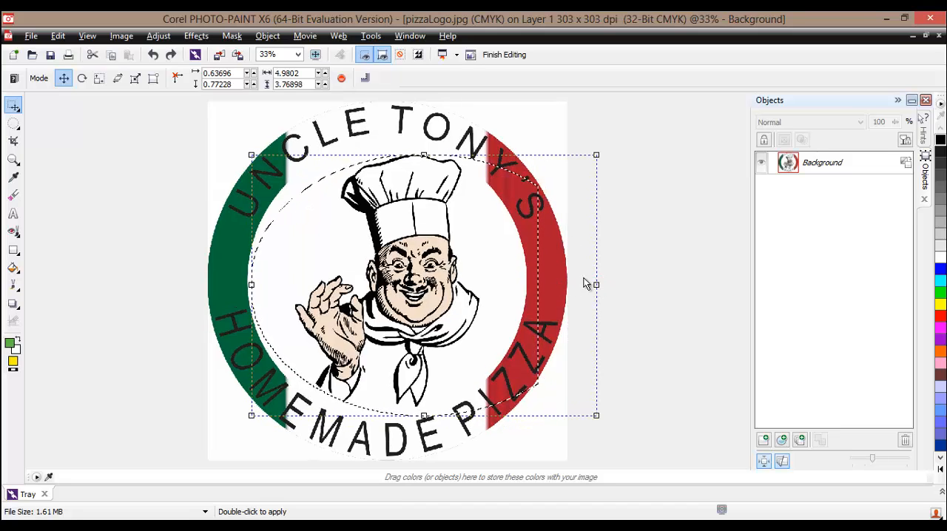
{"action": "scroll", "coordinate": [504, 291], "scroll_direction": "down", "scroll_amount": 1}
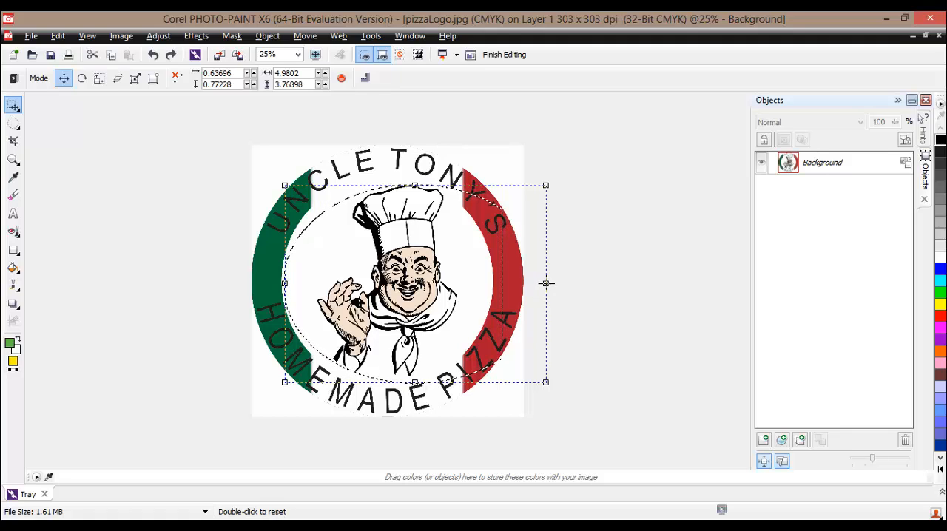
{"action": "left_click_drag", "start_coordinate": [545, 283], "coordinate": [524, 283]}
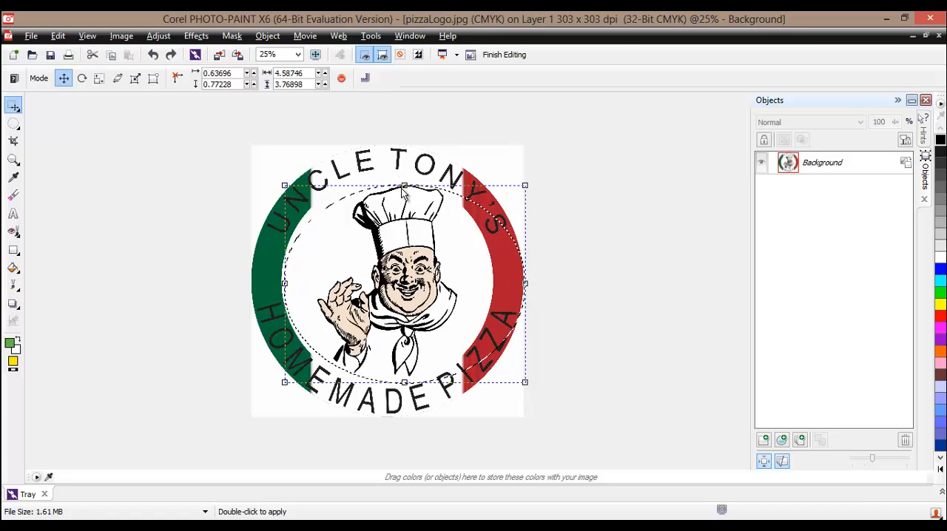
Move the mask up to the logo's upper edge and enlarge it past the ring to about 6.32 by 5.31 inches.
{"action": "left_click_drag", "start_coordinate": [404, 191], "coordinate": [390, 150]}
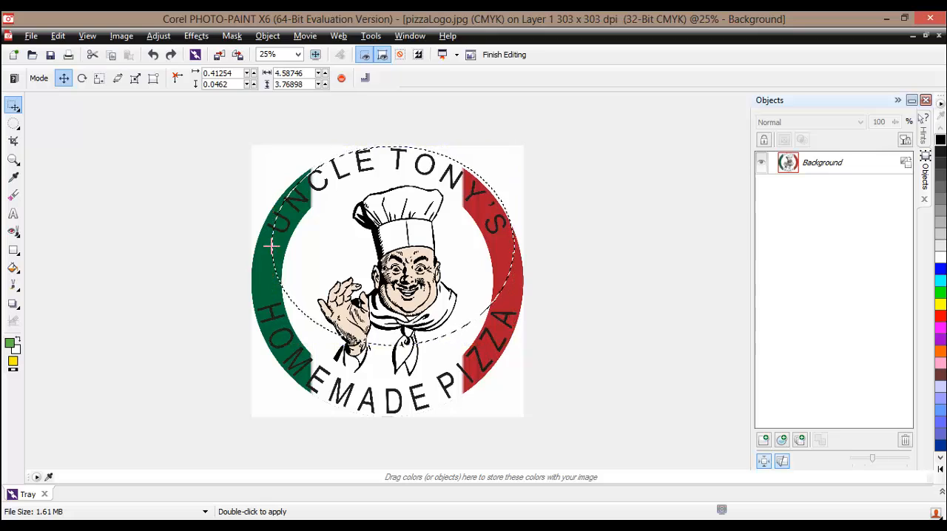
{"action": "mouse_move", "coordinate": [271, 247]}
{"action": "left_mouse_down"}
{"action": "mouse_move", "coordinate": [254, 250]}
{"action": "mouse_move", "coordinate": [263, 250]}
{"action": "left_mouse_up"}
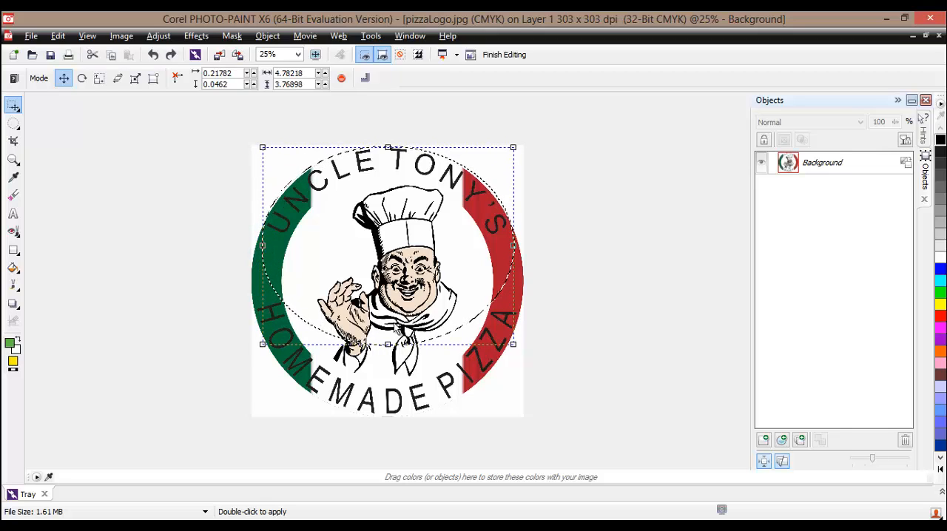
{"action": "left_click_drag", "start_coordinate": [263, 344], "coordinate": [239, 435]}
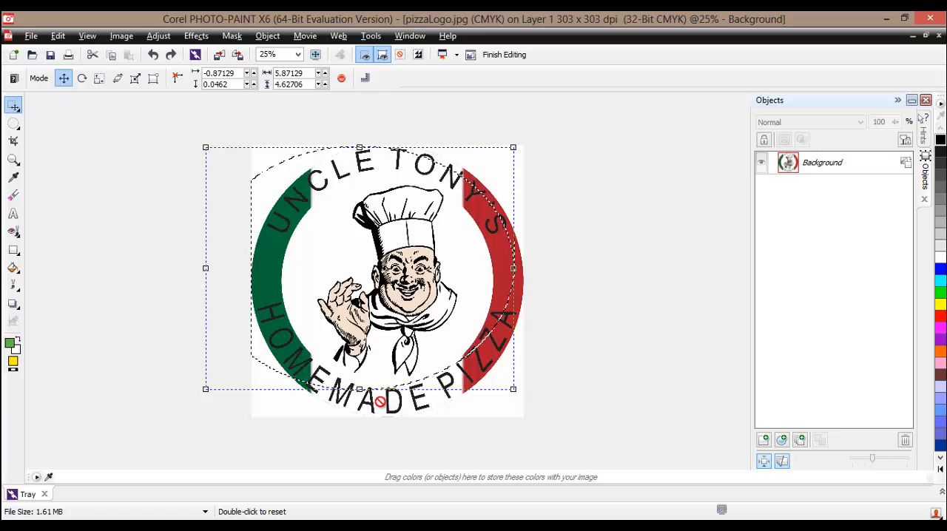
{"action": "left_click_drag", "start_coordinate": [359, 389], "coordinate": [359, 425]}
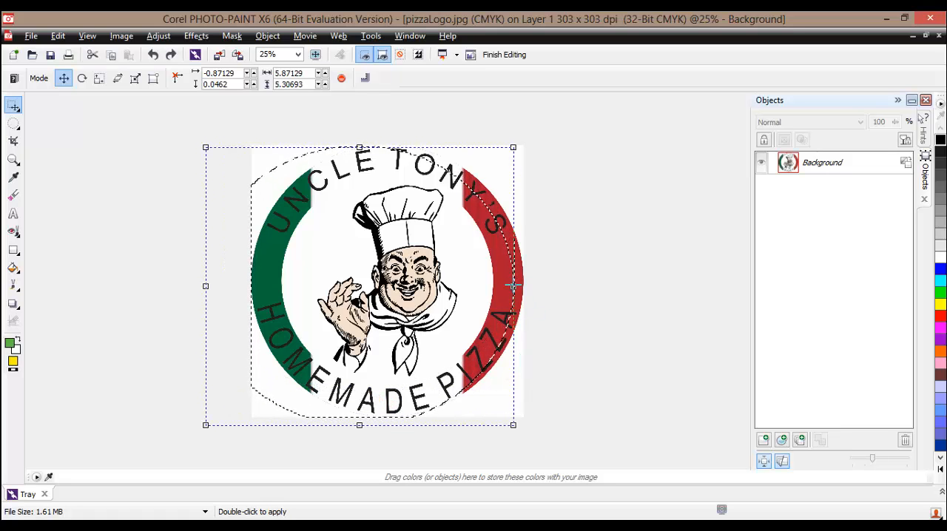
{"action": "left_click_drag", "start_coordinate": [513, 286], "coordinate": [537, 285]}
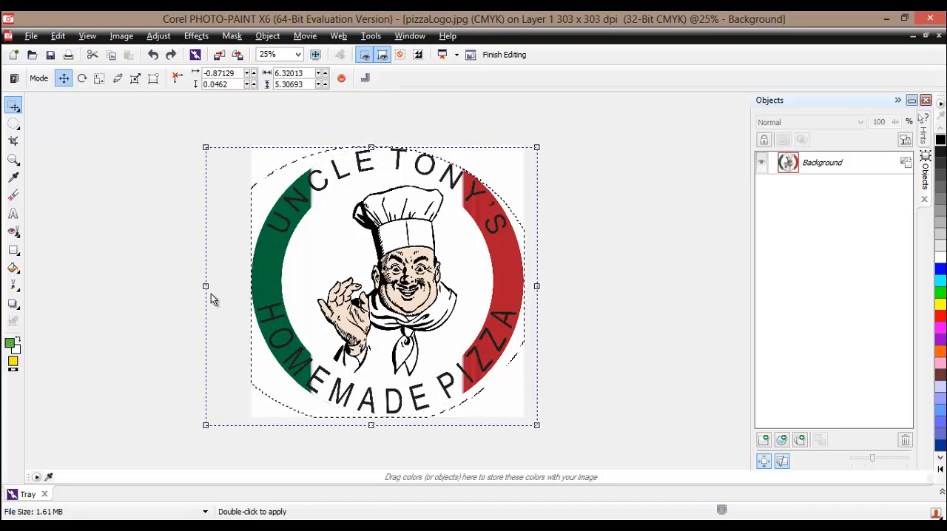
Shrink the oversized mask to fit the logo's outer circle, about 5.22 by 5.14 inches.
{"action": "left_click_drag", "start_coordinate": [203, 285], "coordinate": [252, 284]}
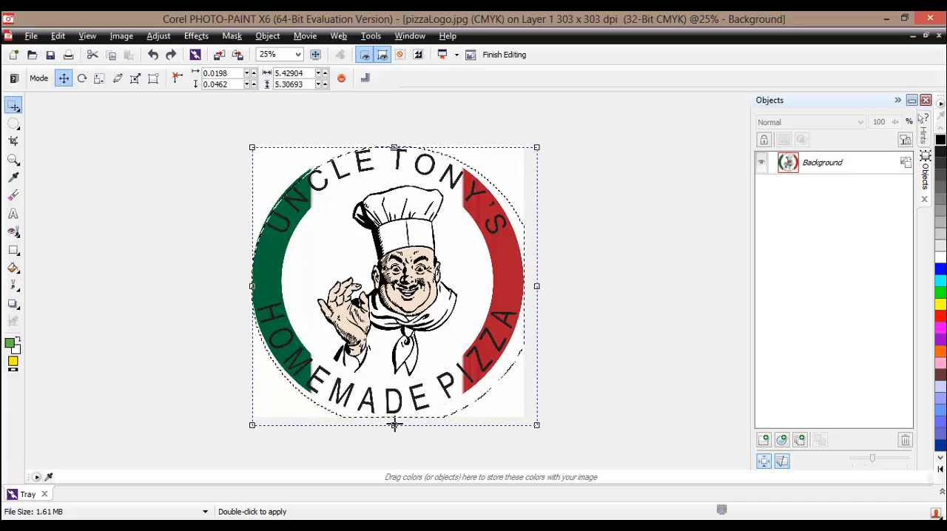
{"action": "left_click_drag", "start_coordinate": [394, 424], "coordinate": [396, 418]}
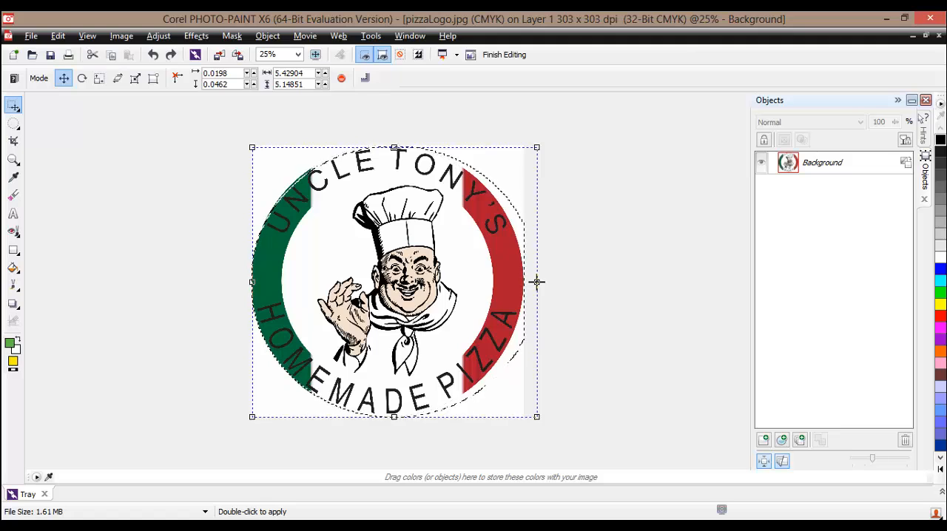
{"action": "left_click_drag", "start_coordinate": [537, 282], "coordinate": [523, 282]}
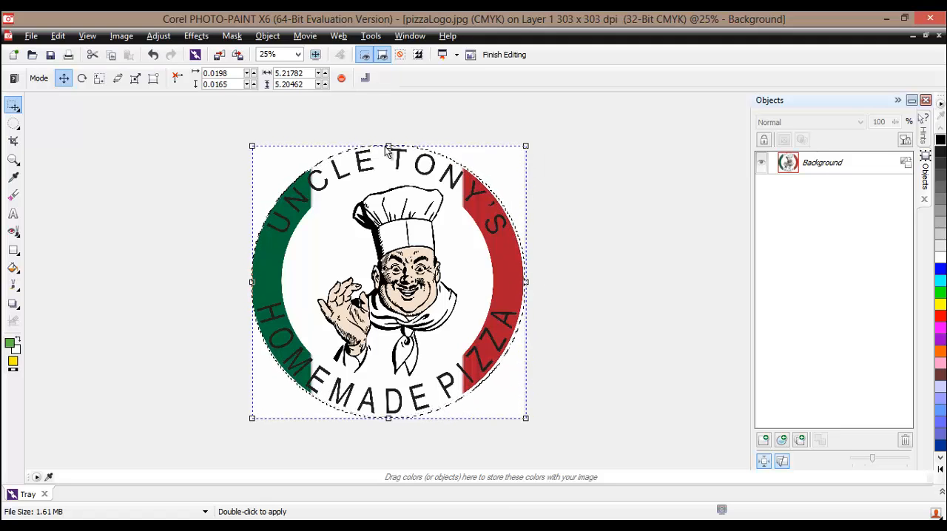
{"action": "left_click_drag", "start_coordinate": [389, 145], "coordinate": [387, 147]}
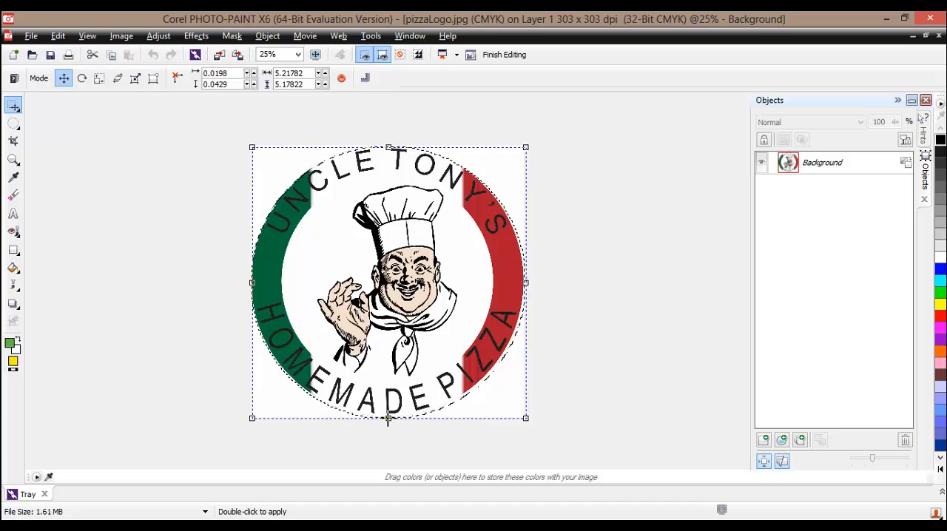
{"action": "left_click_drag", "start_coordinate": [388, 418], "coordinate": [387, 418]}
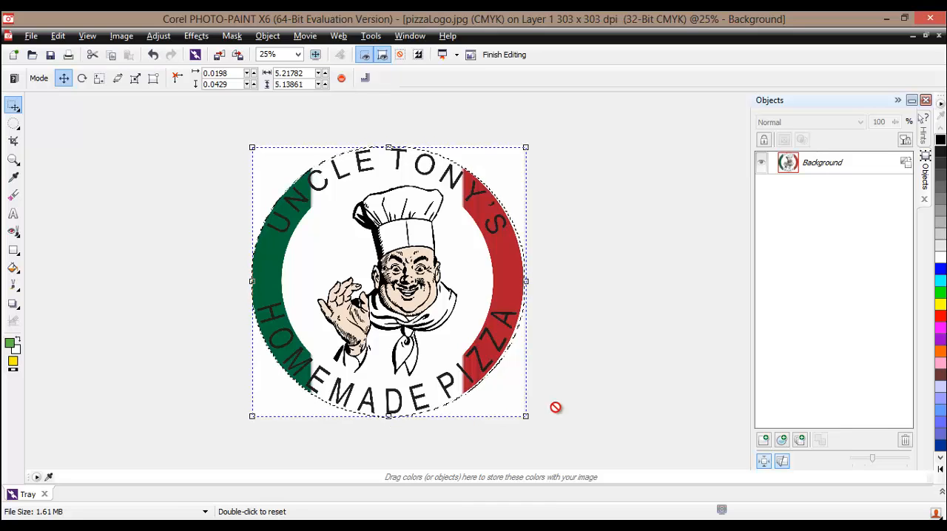
Finish editing the masked logo, save the changes to the bitmap and close PHOTO-PAINT to return to CorelDRAW.
{"action": "left_click", "coordinate": [295, 279]}
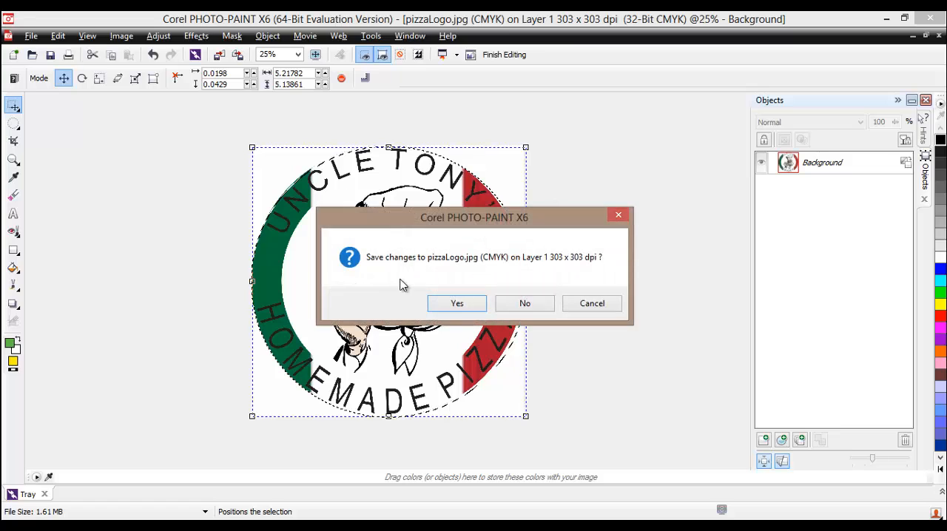
{"action": "left_click", "coordinate": [456, 311]}
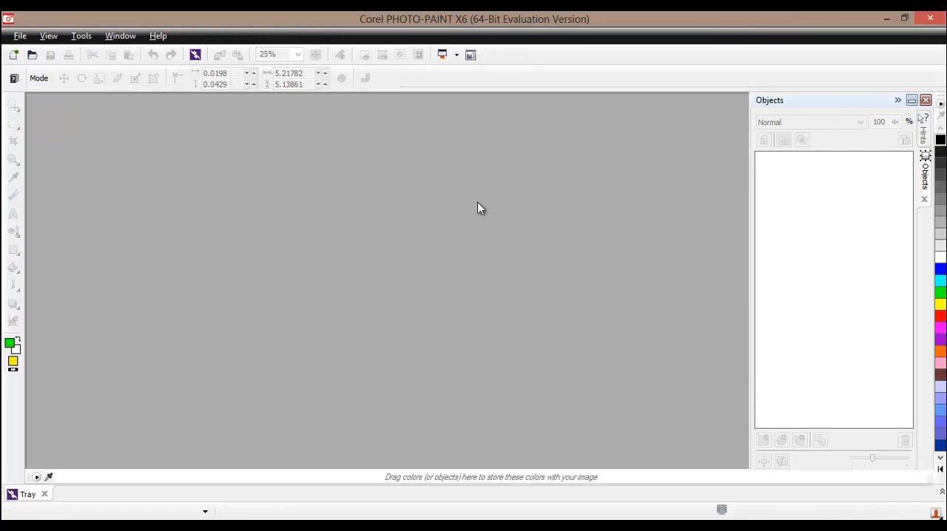
{"action": "left_click", "coordinate": [929, 20]}
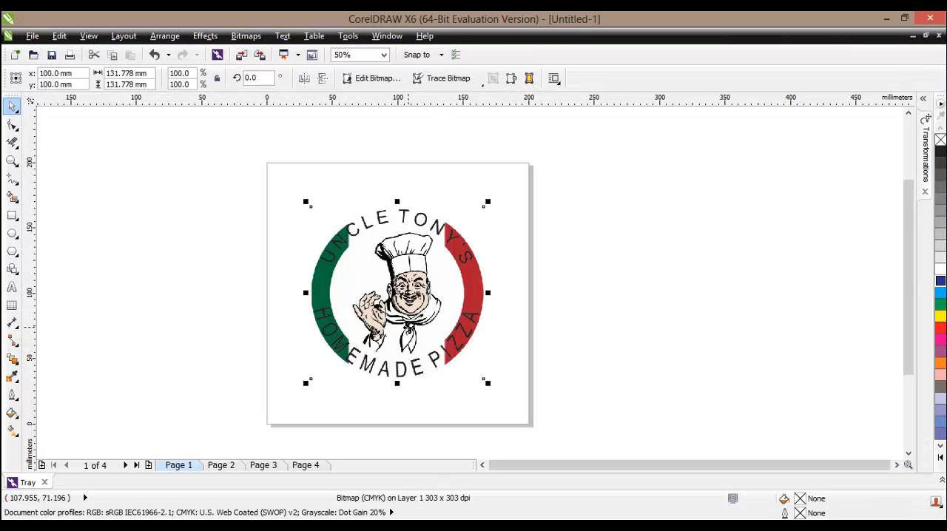
Draw a rectangle about 182 by 169 mm around the edited logo bitmap on the page.
{"action": "left_click", "coordinate": [409, 329]}
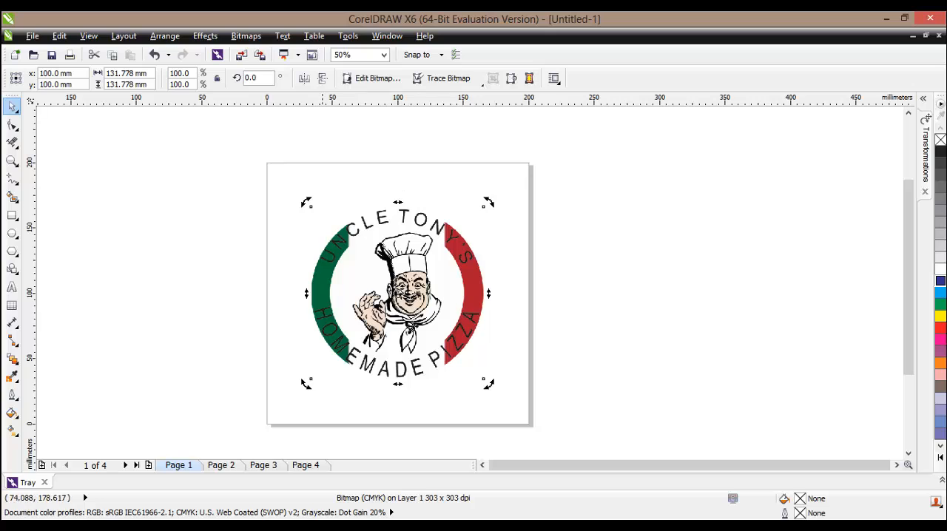
{"action": "left_click", "coordinate": [12, 215]}
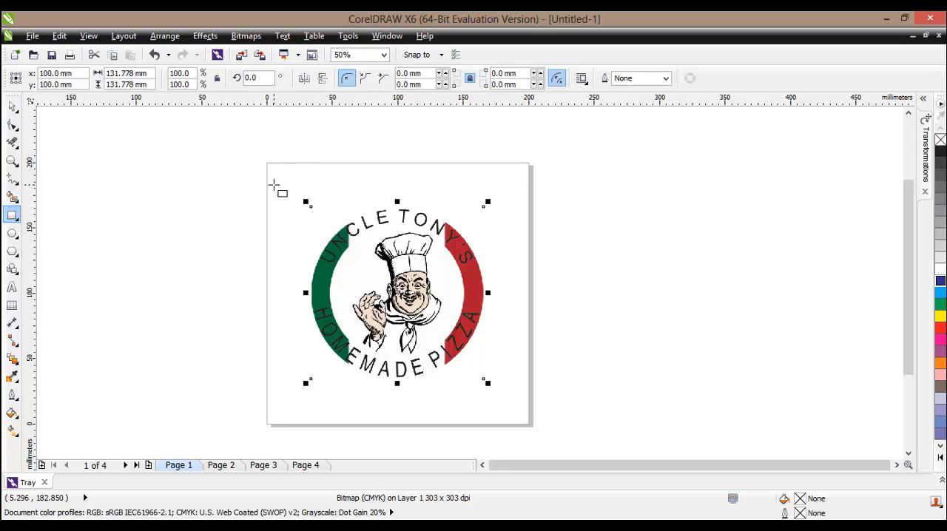
{"action": "left_click_drag", "start_coordinate": [276, 184], "coordinate": [515, 406]}
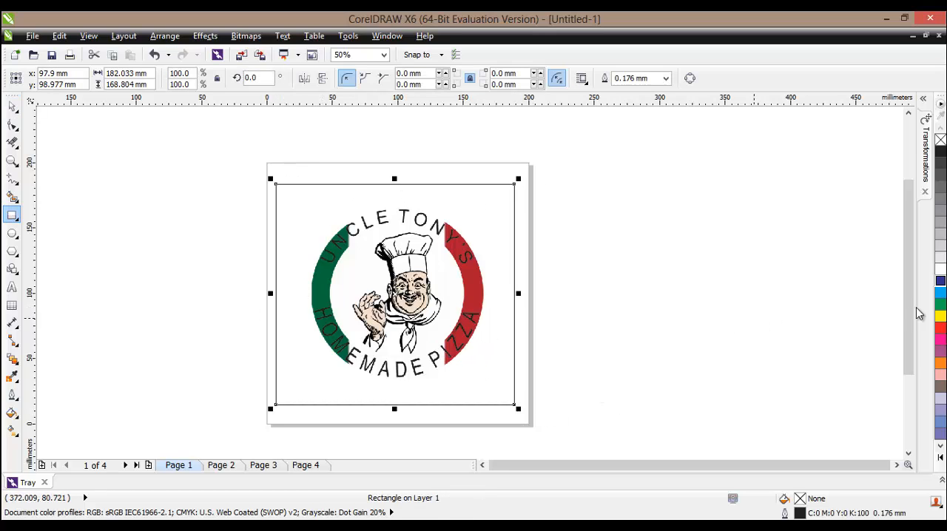
Fill the rectangle with blue to check the logo's cut edges against it, and delete the rectangle.
{"action": "left_click", "coordinate": [938, 278]}
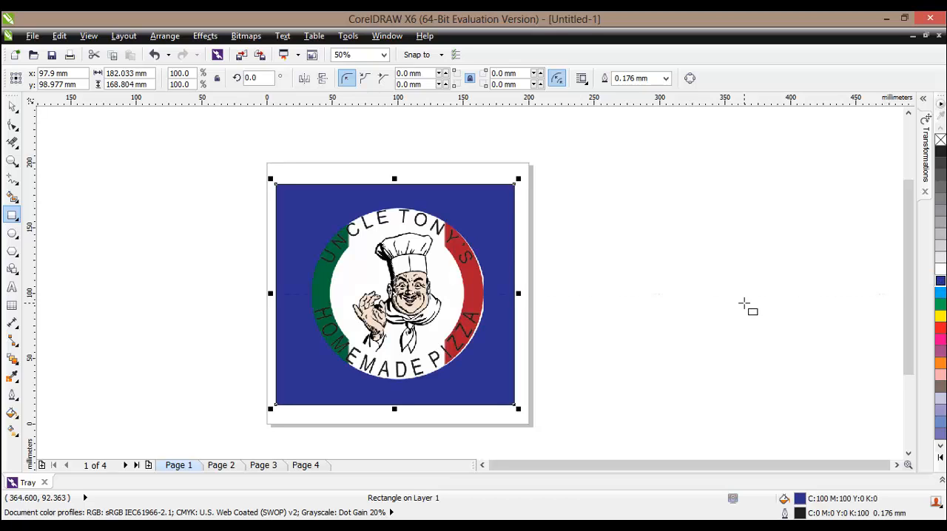
{"action": "scroll", "coordinate": [486, 329], "scroll_direction": "up", "scroll_amount": 2}
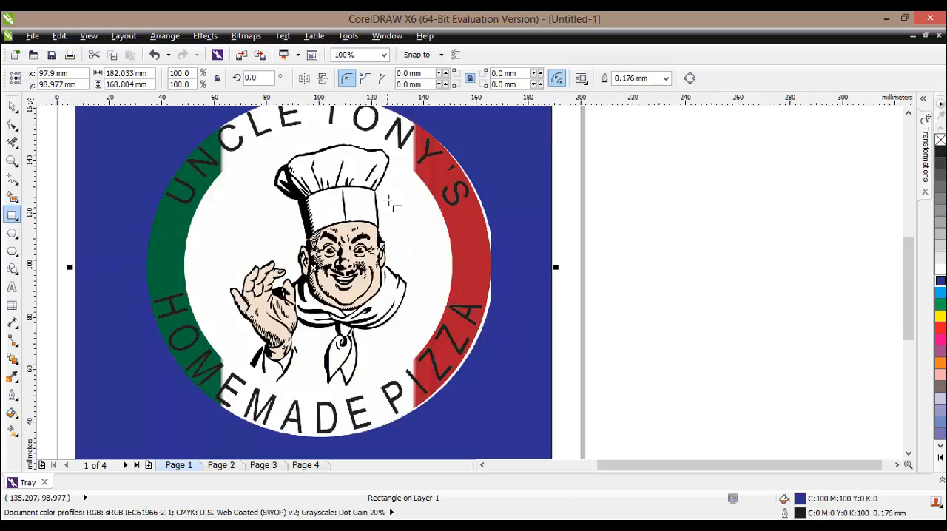
{"action": "scroll", "coordinate": [344, 194], "scroll_direction": "down", "scroll_amount": 2}
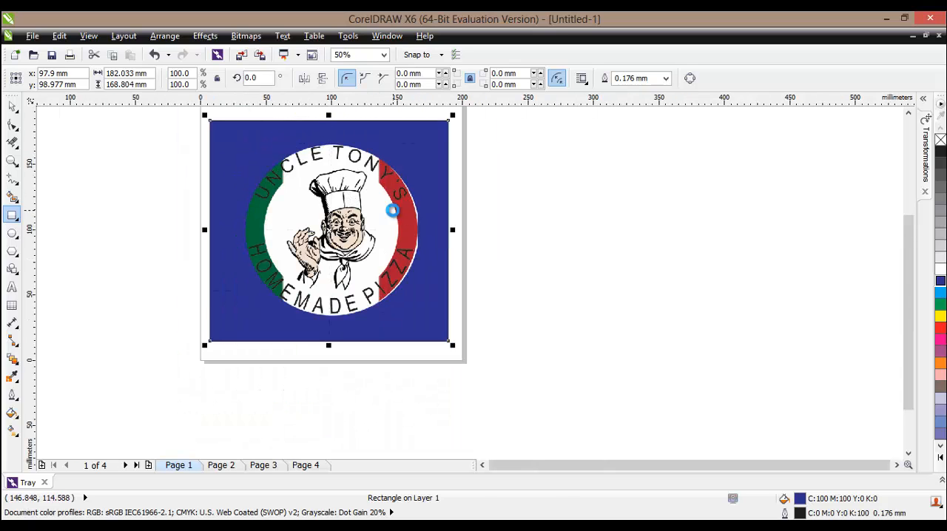
{"action": "scroll", "coordinate": [392, 213], "scroll_direction": "up", "scroll_amount": 2}
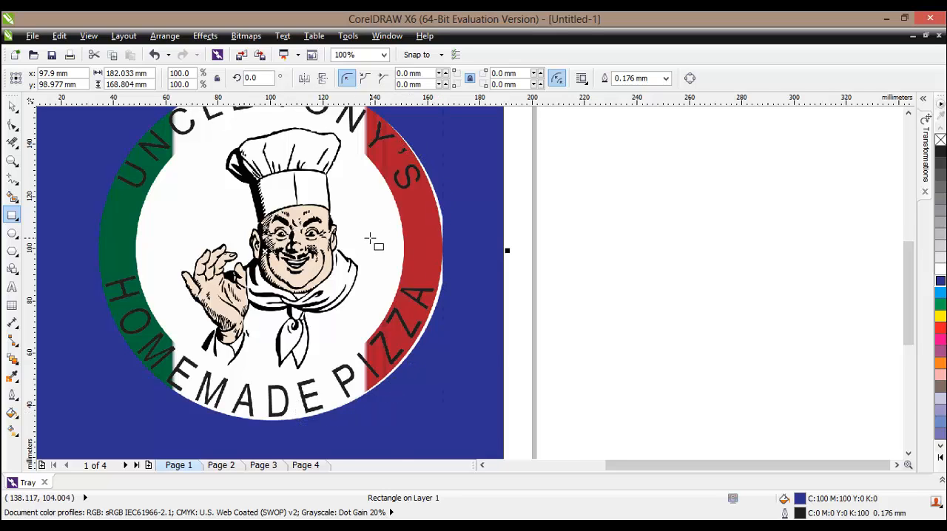
{"action": "scroll", "coordinate": [369, 239], "scroll_direction": "down", "scroll_amount": 2}
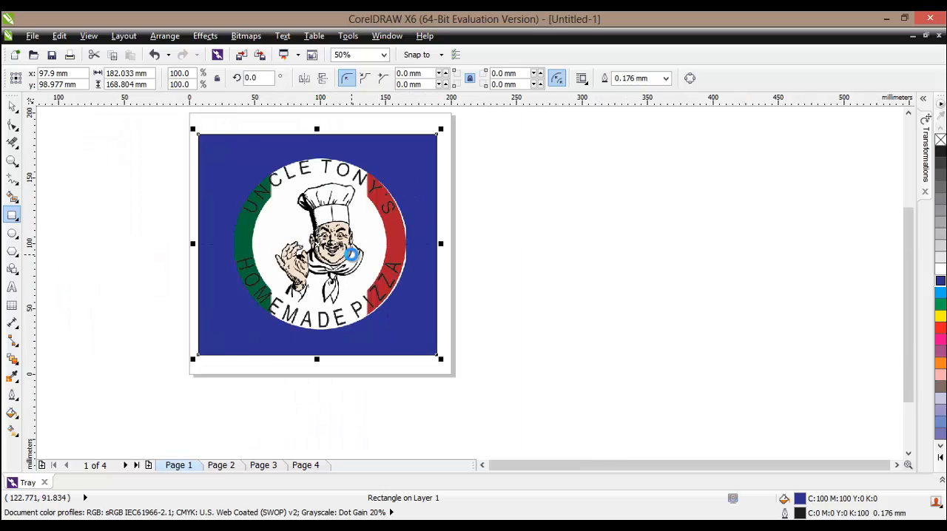
{"action": "scroll", "coordinate": [351, 254], "scroll_direction": "up", "scroll_amount": 2}
{"action": "scroll", "coordinate": [449, 224], "scroll_direction": "down", "scroll_amount": 2}
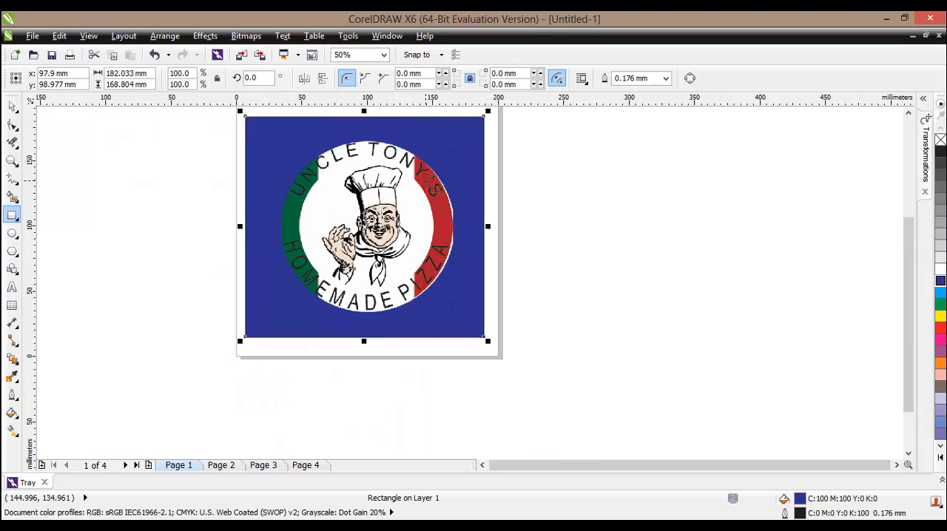
{"action": "scroll", "coordinate": [451, 207], "scroll_direction": "up", "scroll_amount": 2}
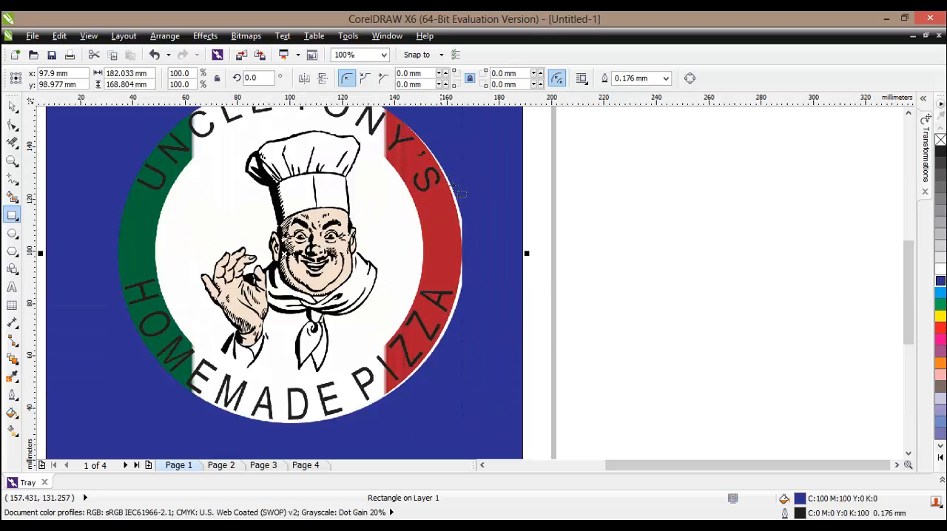
{"action": "scroll", "coordinate": [368, 357], "scroll_direction": "down", "scroll_amount": 2}
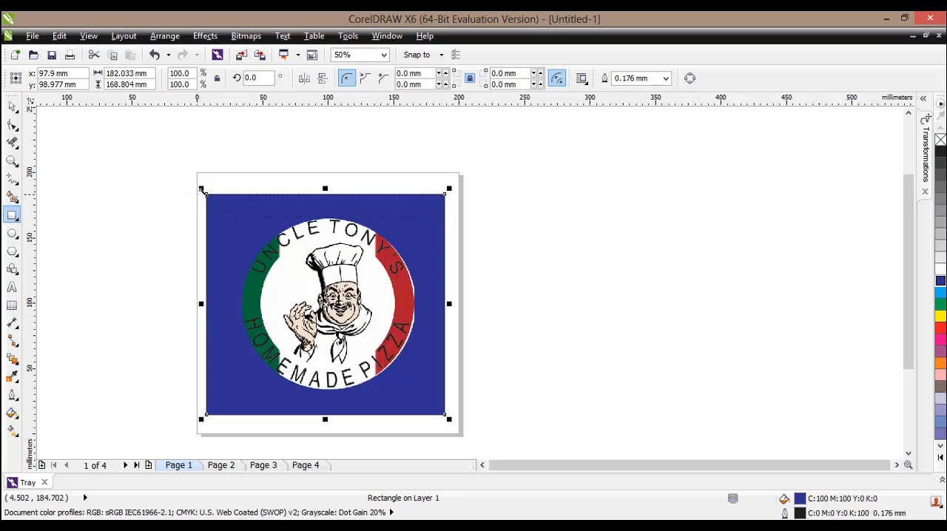
{"action": "key", "text": "Delete"}
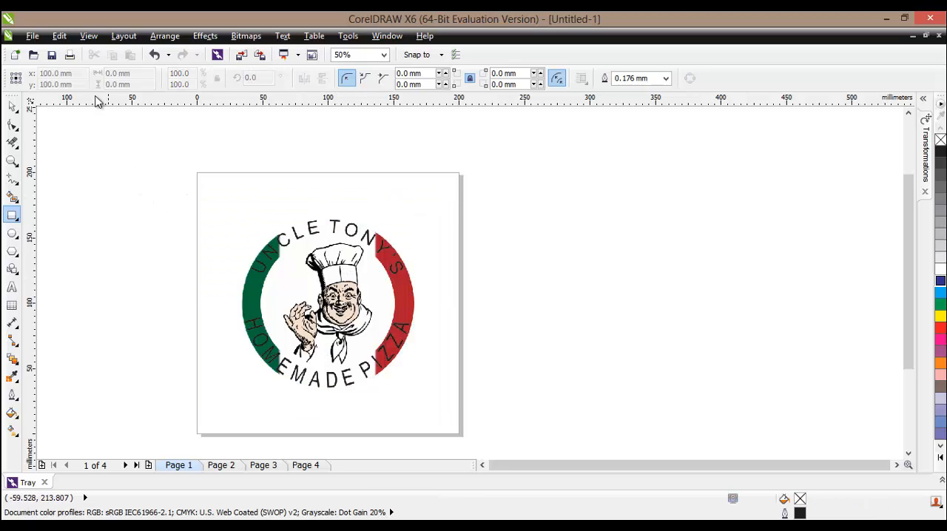
Start exporting the logo and set the file format to PNG - Portable Network Graphics.
{"action": "left_click", "coordinate": [33, 37]}
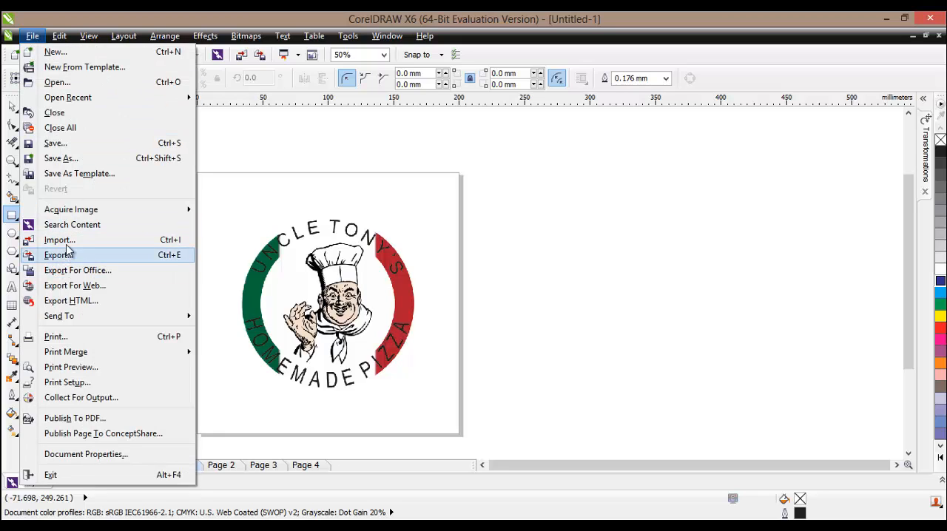
{"action": "left_click", "coordinate": [59, 255]}
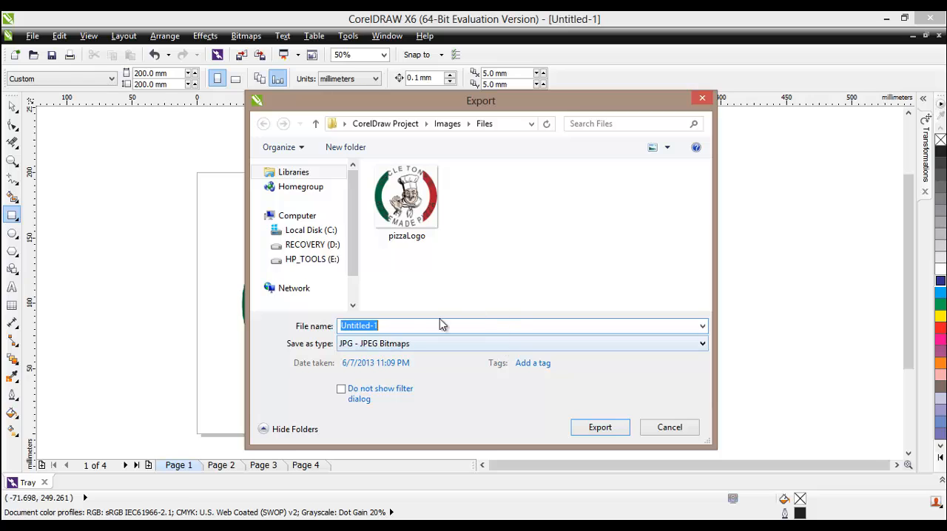
{"action": "left_click", "coordinate": [396, 343]}
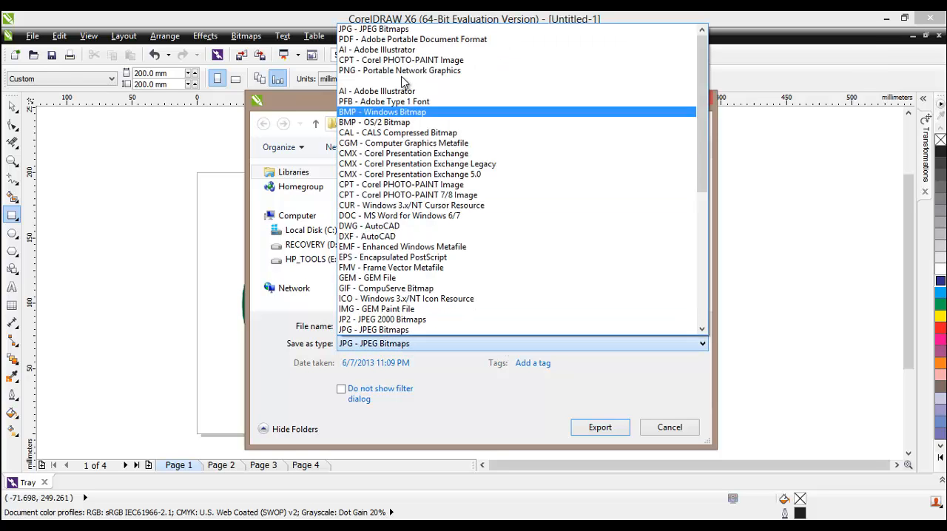
{"action": "left_click", "coordinate": [488, 72]}
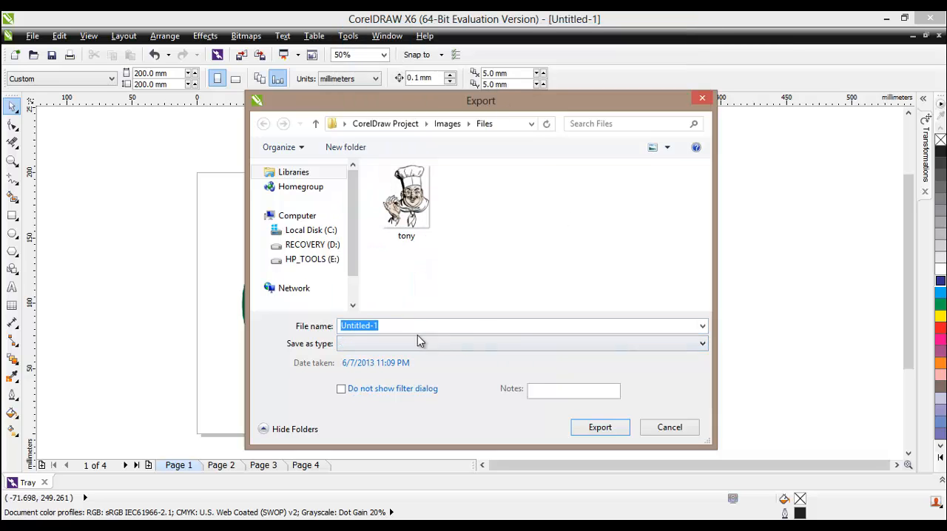
Name the export file pizzaLogo and export it as a 24-bit RGB PNG with transparency.
{"action": "left_click", "coordinate": [370, 325]}
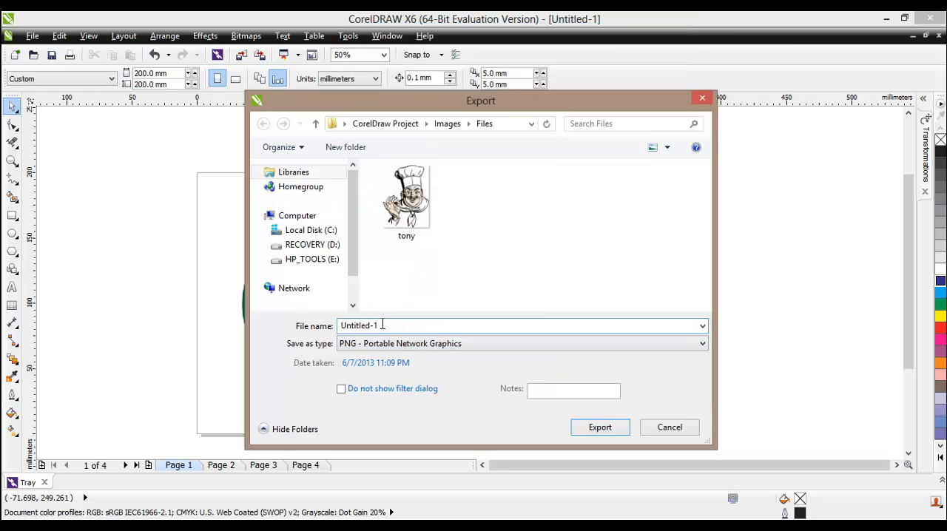
{"action": "left_click_drag", "start_coordinate": [382, 326], "coordinate": [286, 328]}
{"action": "type", "text": "pizzaLogo"}
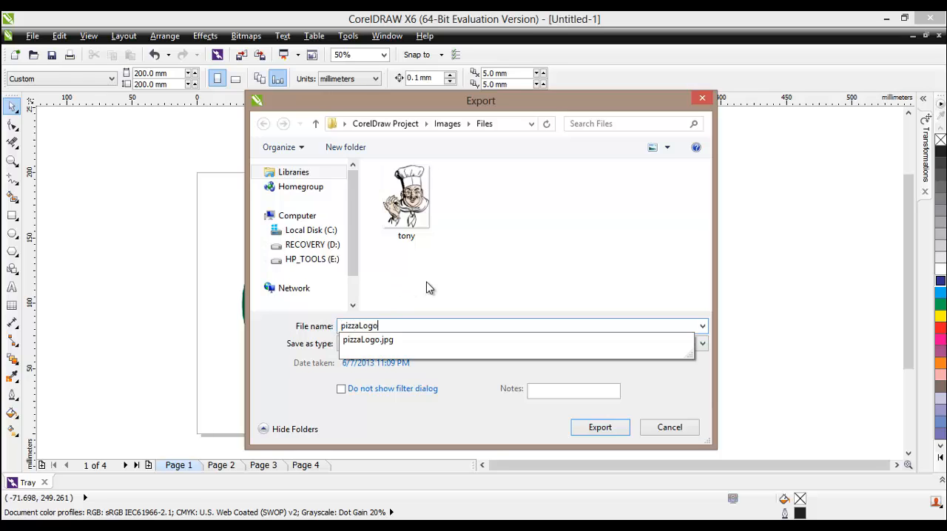
{"action": "left_click", "coordinate": [427, 287]}
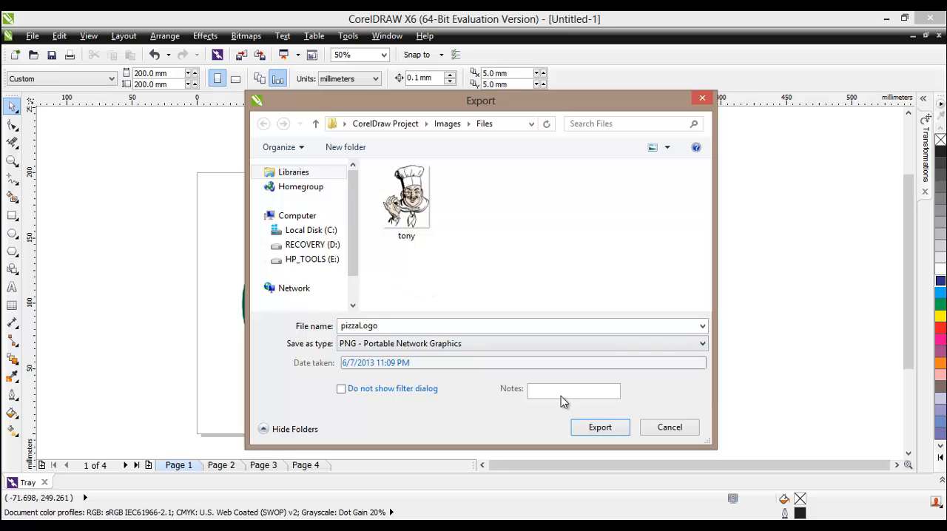
{"action": "left_click", "coordinate": [598, 427]}
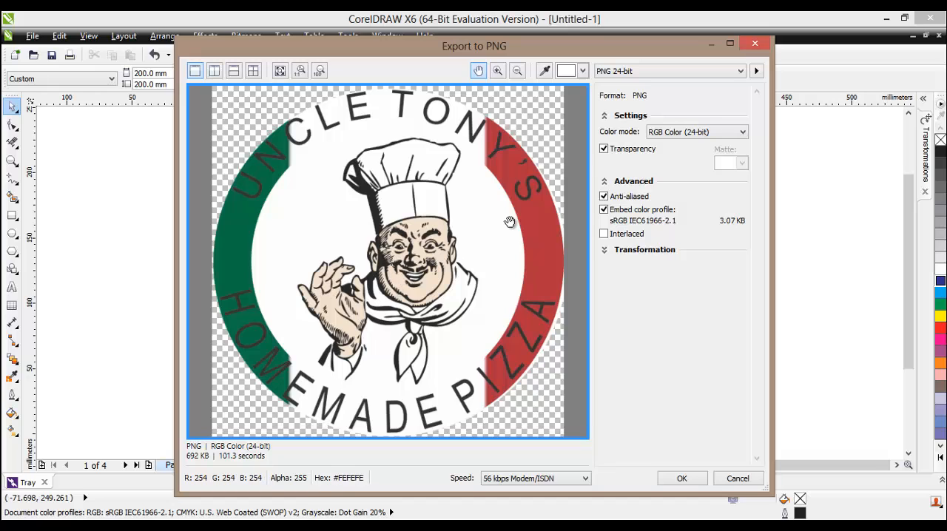
{"action": "left_click", "coordinate": [679, 477]}
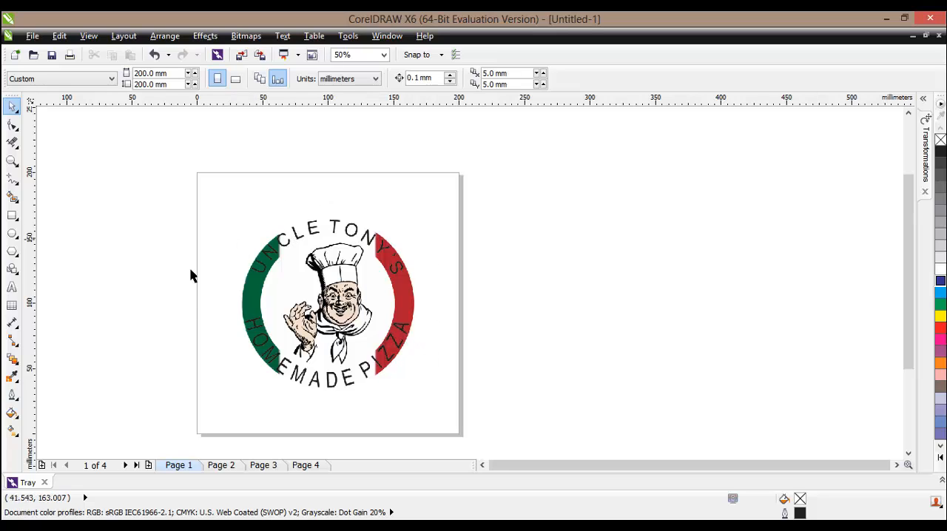
Select the edited logo bitmap on the page.
{"action": "left_click", "coordinate": [341, 297]}
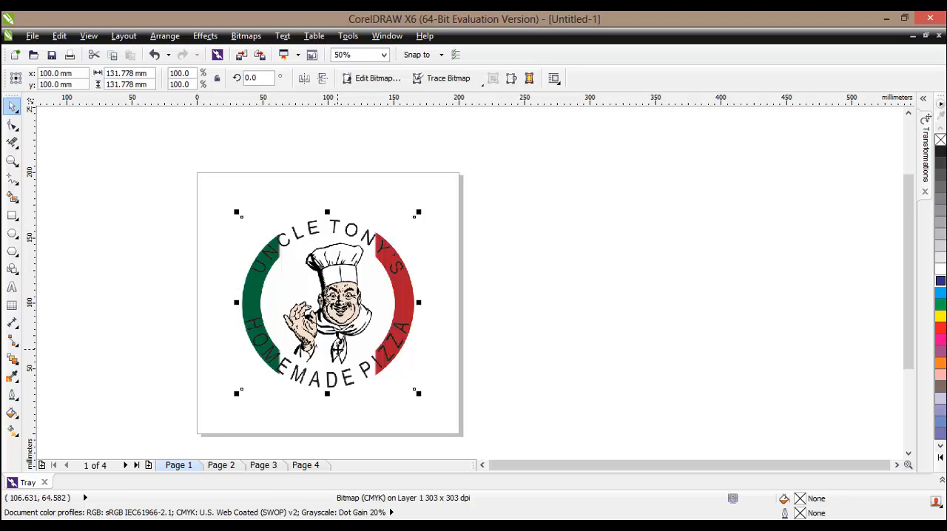
{"action": "left_click", "coordinate": [323, 305]}
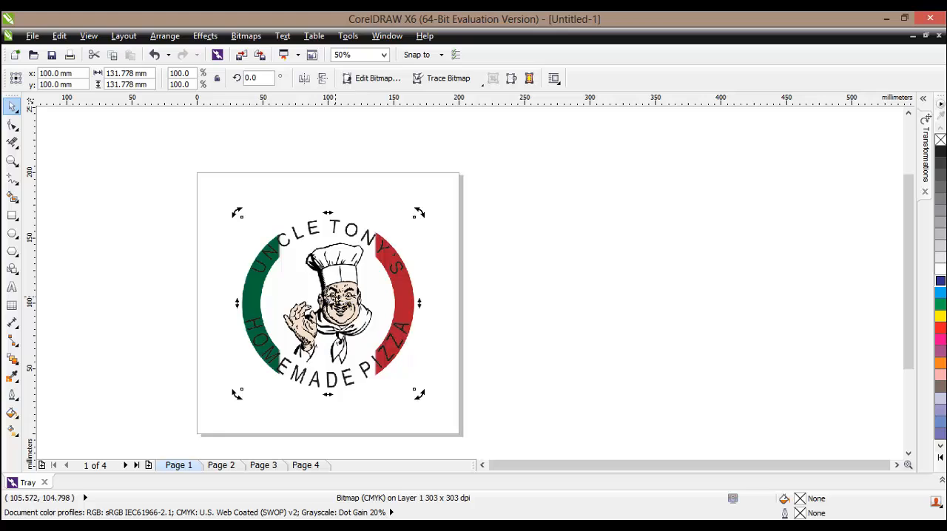
{"action": "left_click", "coordinate": [329, 304]}
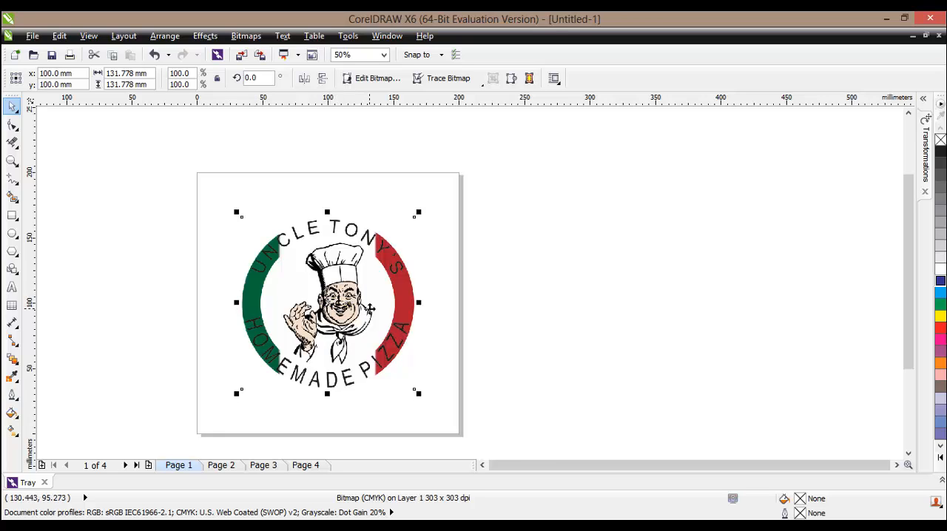